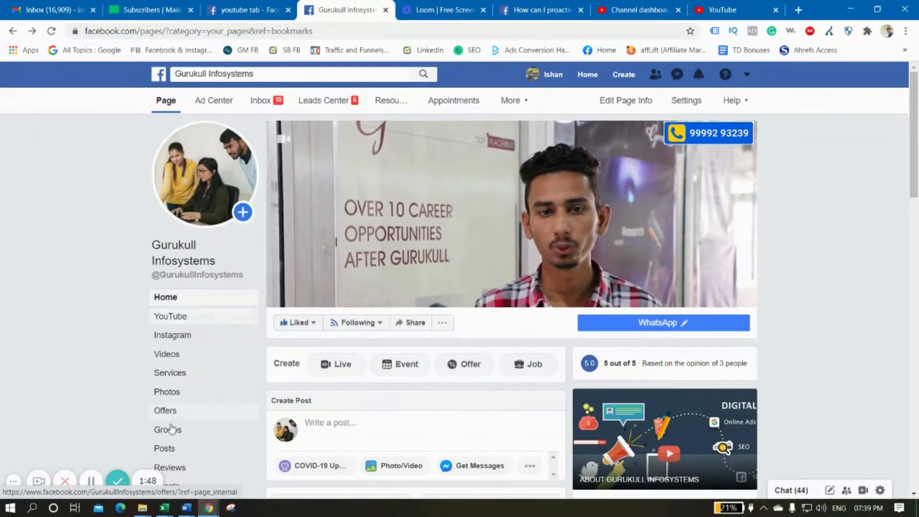
Switch to the new Facebook layout and open the Gurukull Infosystems page
left_click(746, 75)
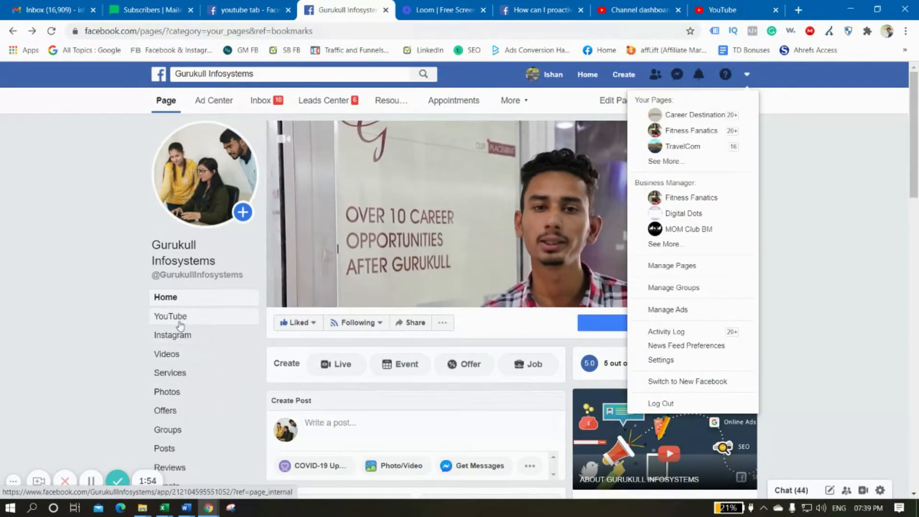
left_click(696, 383)
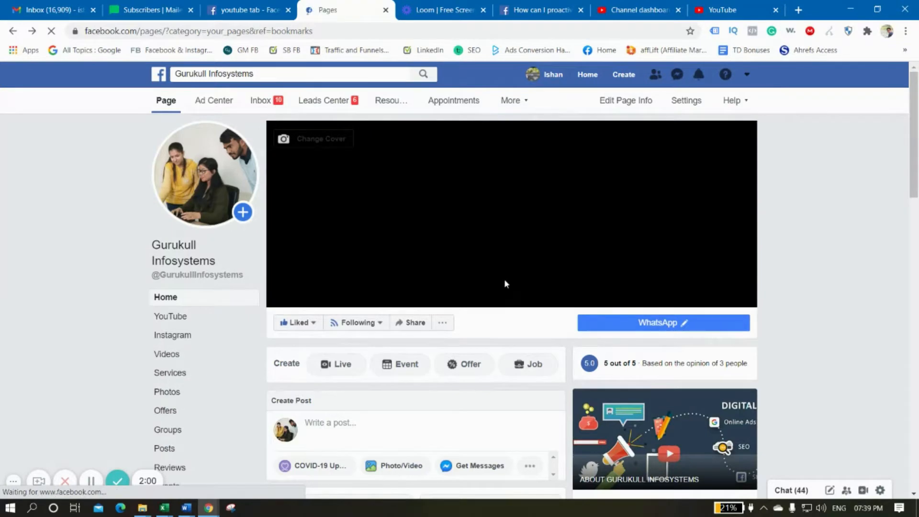
left_click(374, 230)
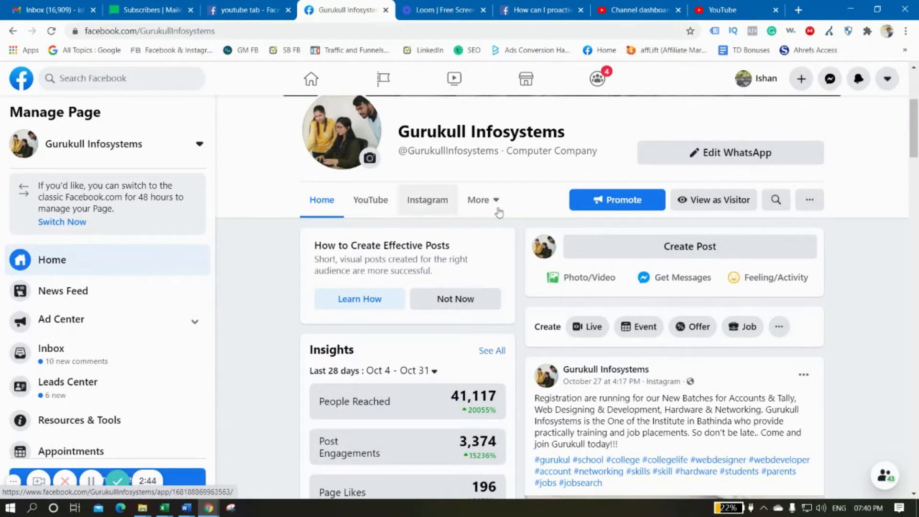
Open the Youtube Tab app's Facebook page from the recent searches
scroll(499, 213, "up", 3)
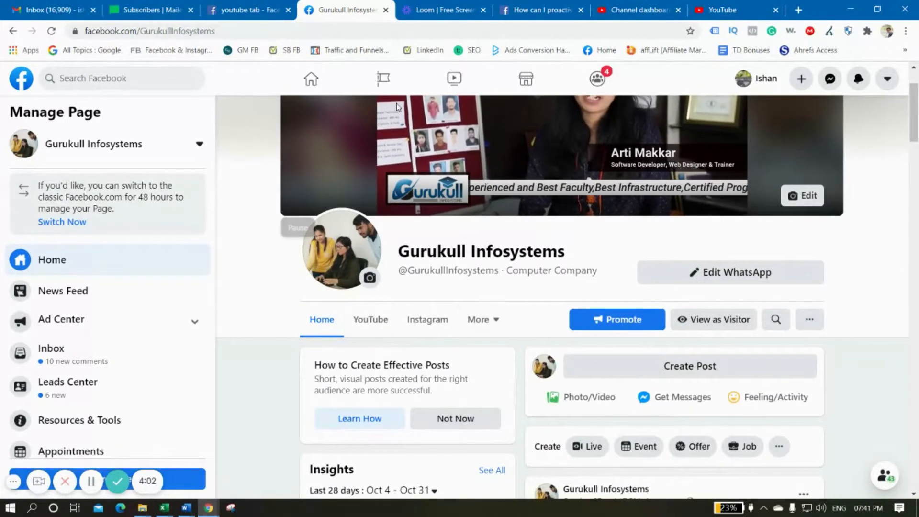
scroll(625, 213, "up", 2)
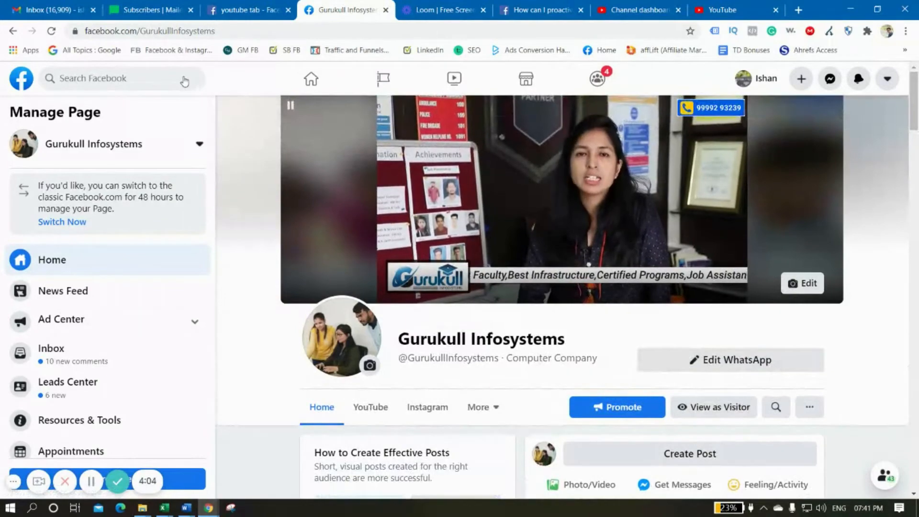
left_click(161, 80)
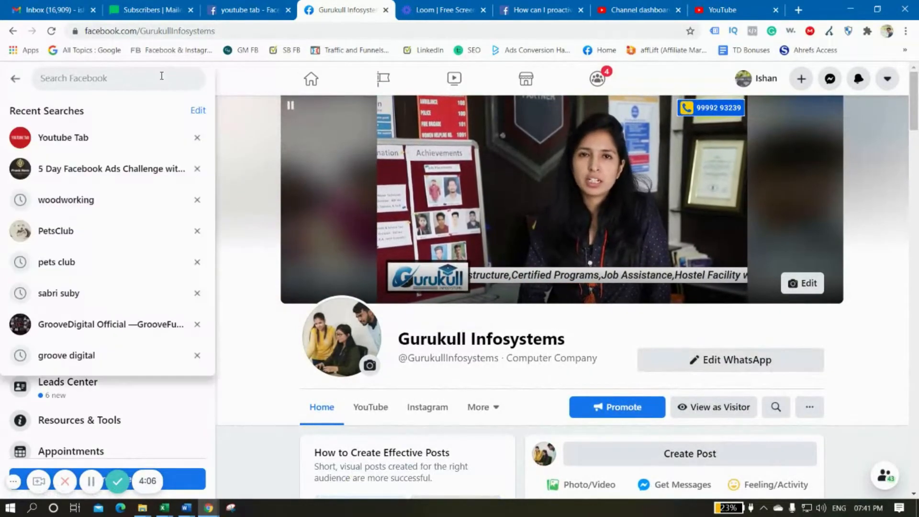
left_click(65, 137)
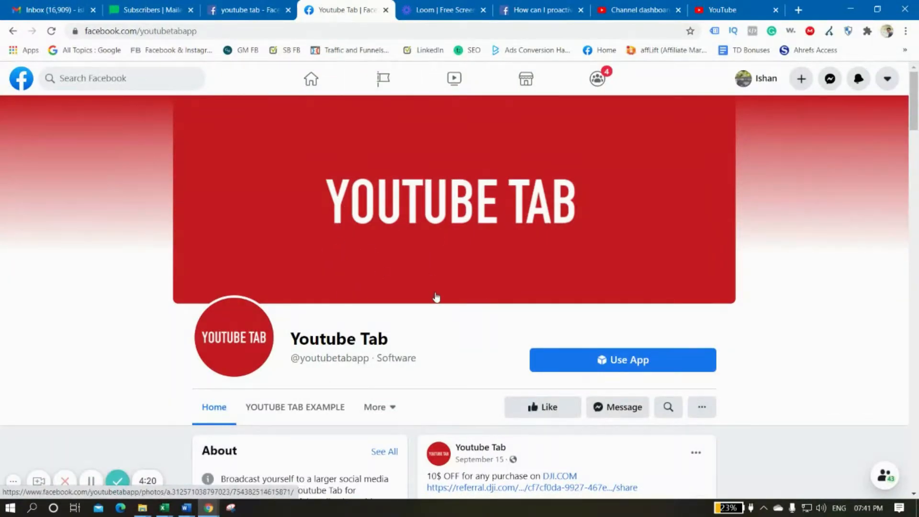
Use the Youtube Tab app and add it as a page tab to the Mad Over Marketing page
scroll(436, 297, "down", 2)
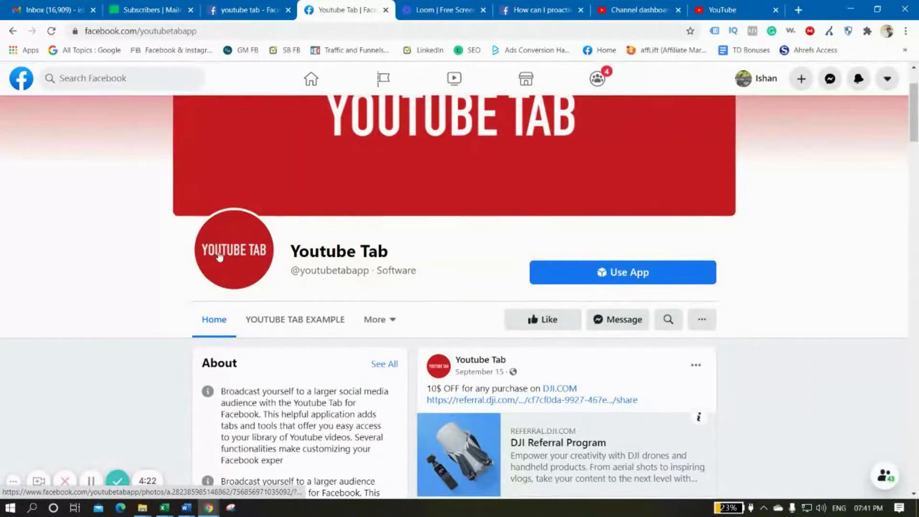
scroll(873, 311, "down", 1)
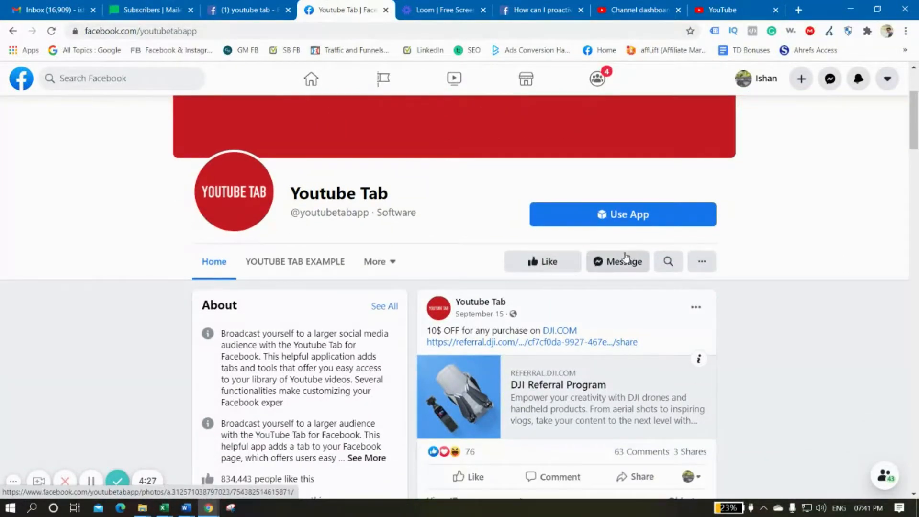
left_click(608, 220)
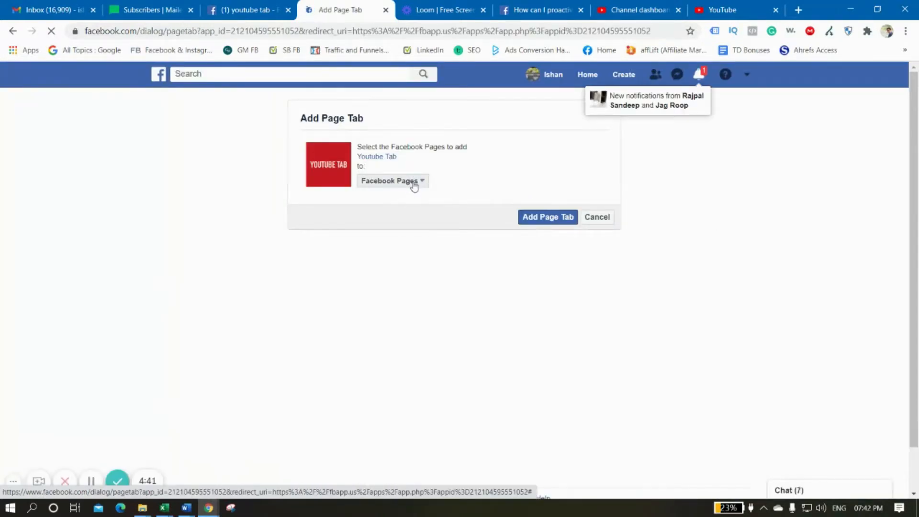
left_click(415, 183)
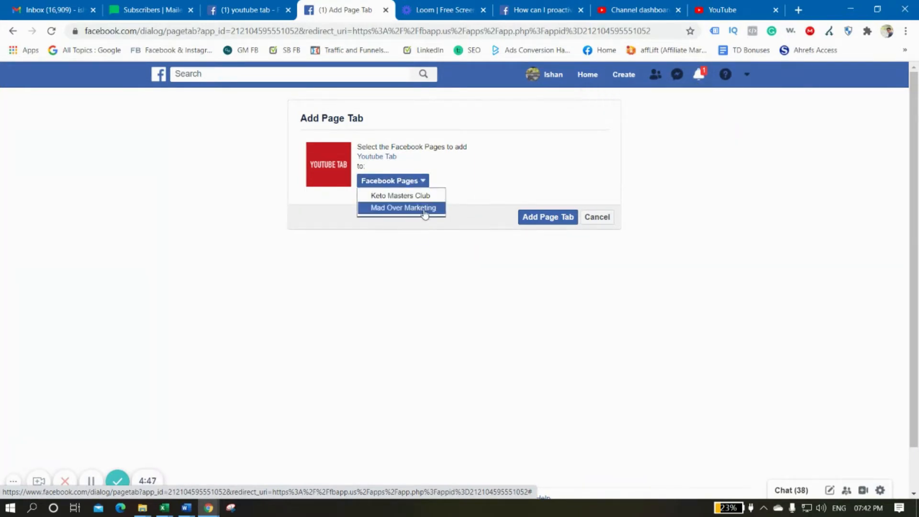
left_click(392, 210)
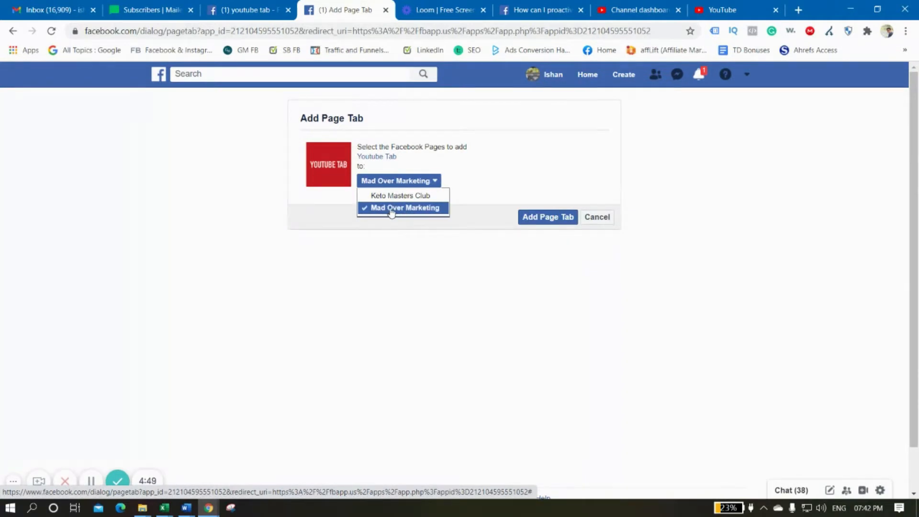
left_click(490, 261)
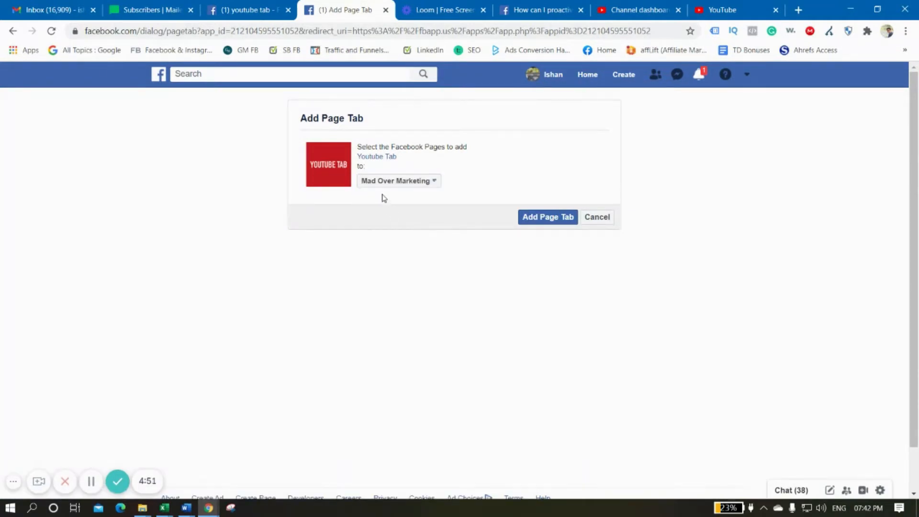
left_click(549, 217)
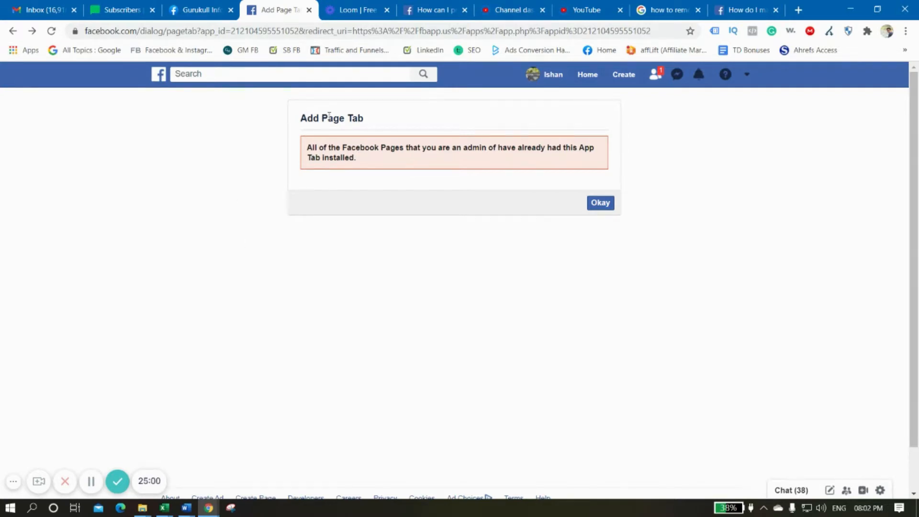
Go to the Gurukull Infosystems page and open its Templates and Tabs settings
left_click(202, 10)
scroll(688, 279, "down", 3)
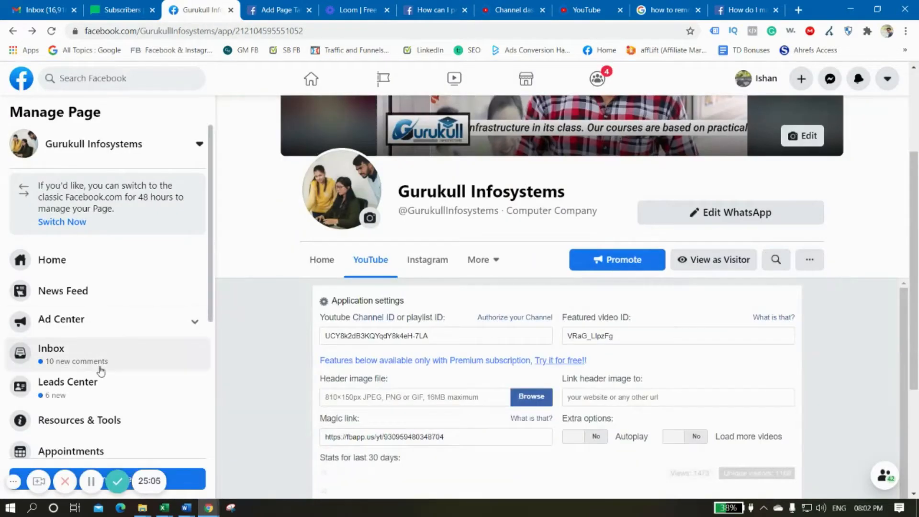
scroll(128, 369, "down", 5)
scroll(892, 307, "up", 3)
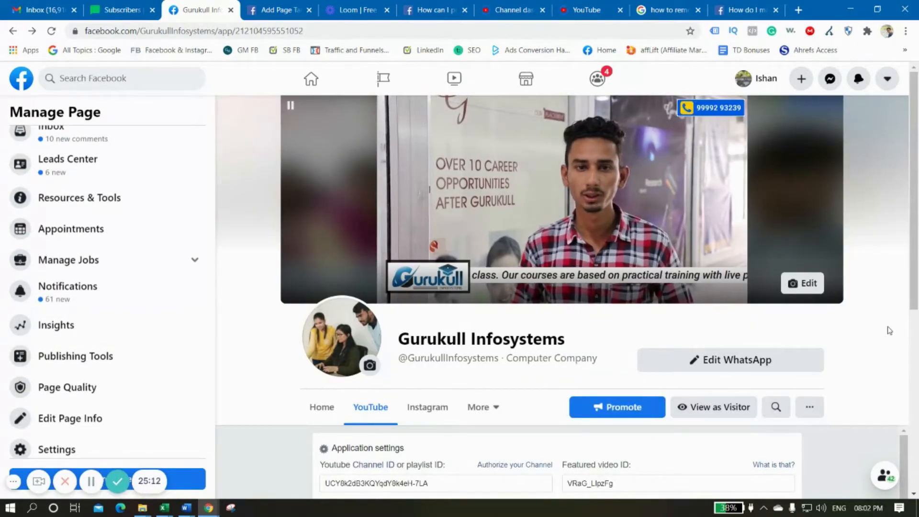
scroll(146, 352, "down", 1)
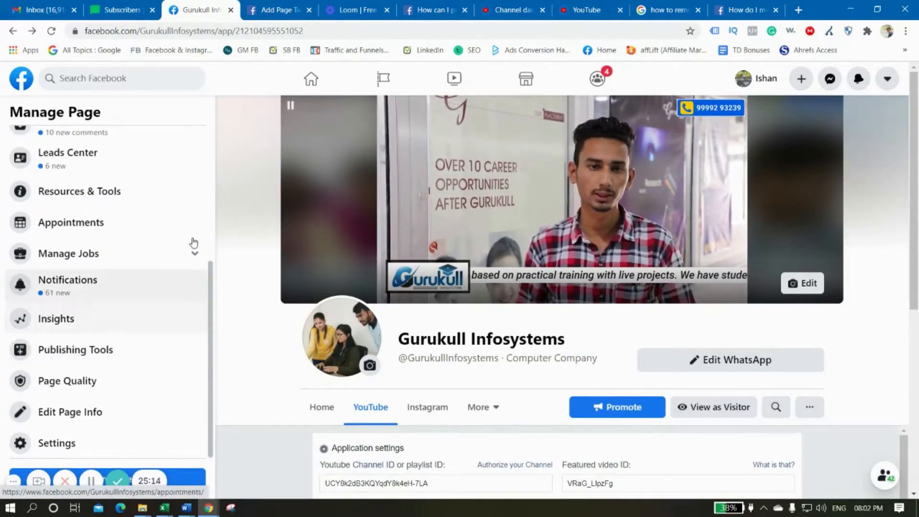
left_click(75, 444)
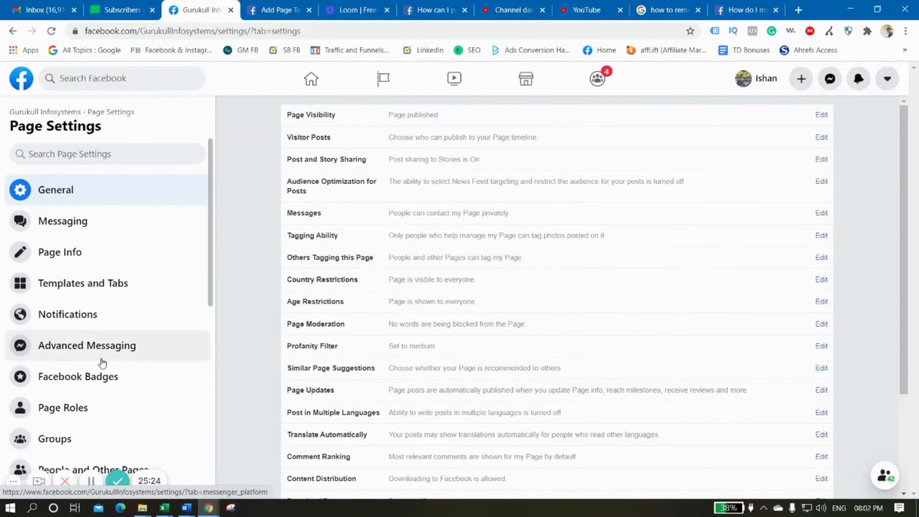
left_click(115, 281)
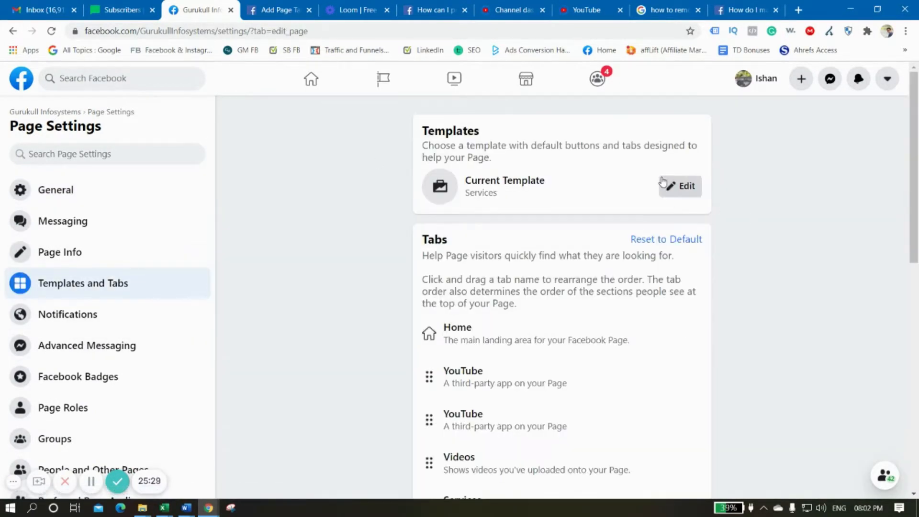
Examine the available page templates and the details of the Services template, and close the template list
scroll(540, 381, "down", 6)
scroll(542, 382, "up", 5)
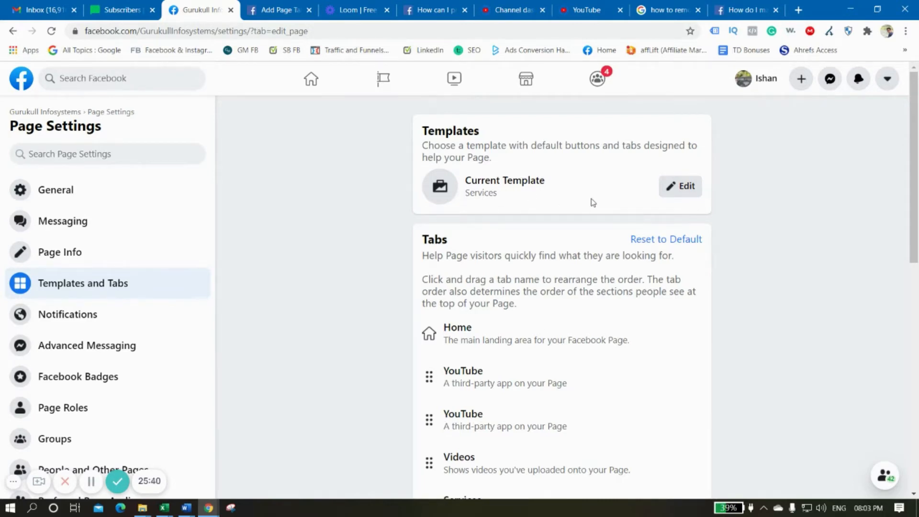
scroll(570, 365, "down", 10)
scroll(569, 365, "up", 10)
left_click(687, 187)
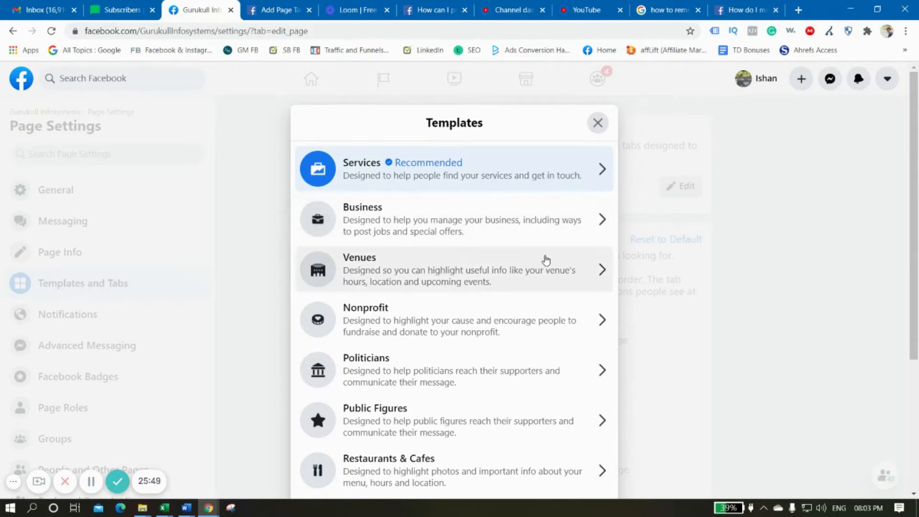
scroll(492, 335, "down", 4)
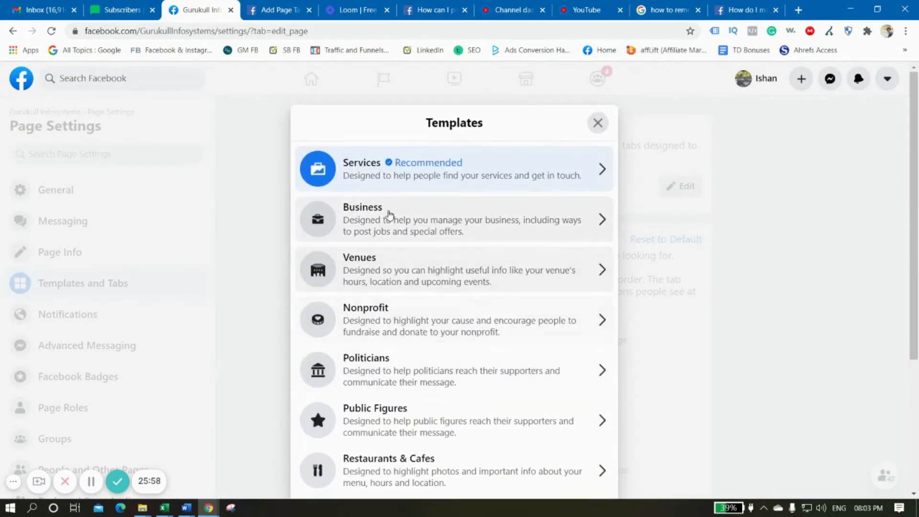
left_click(468, 167)
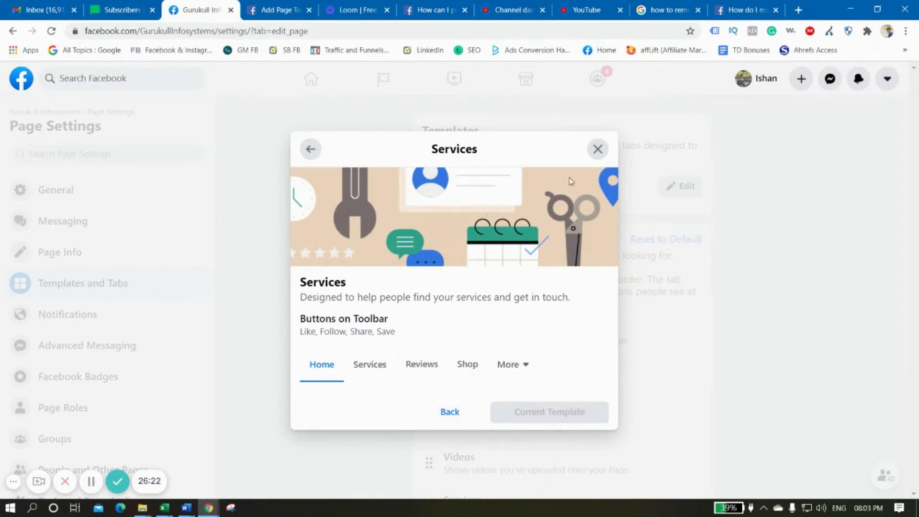
left_click(455, 416)
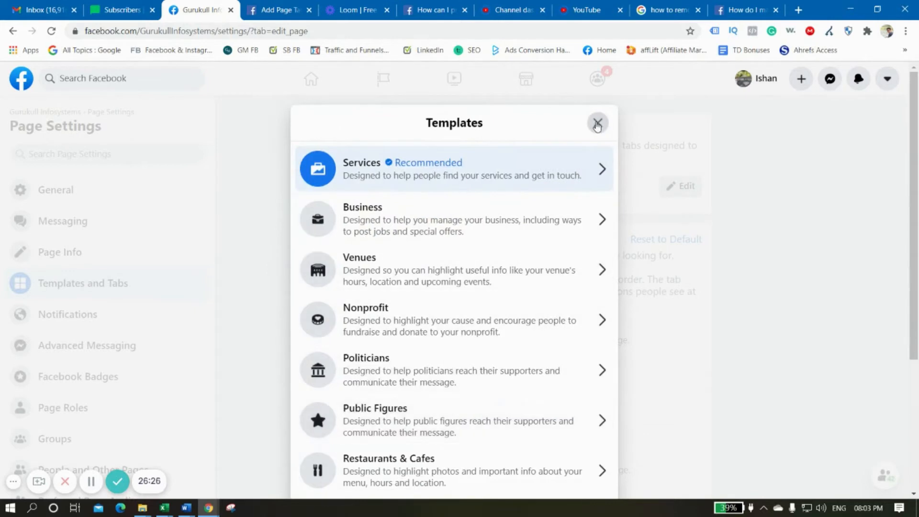
left_click(598, 123)
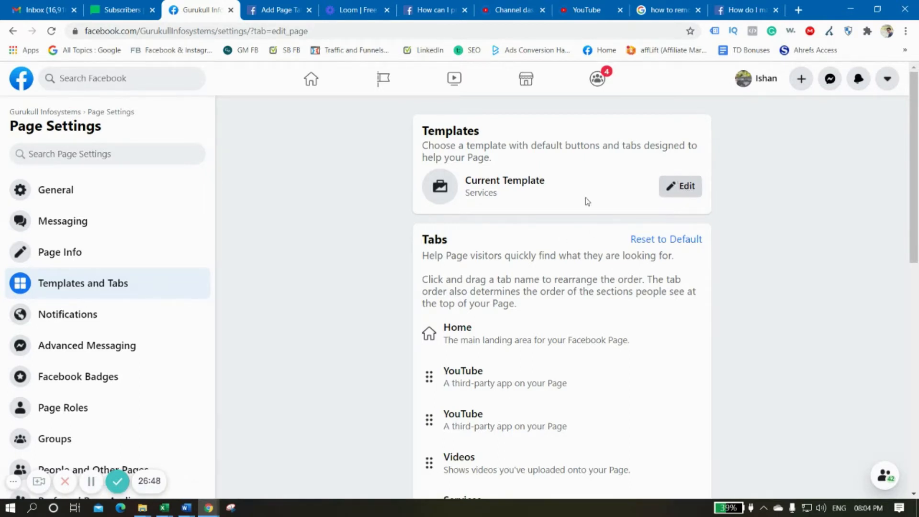
Try to move the Community tab higher in the page's tab order
scroll(670, 316, "down", 1)
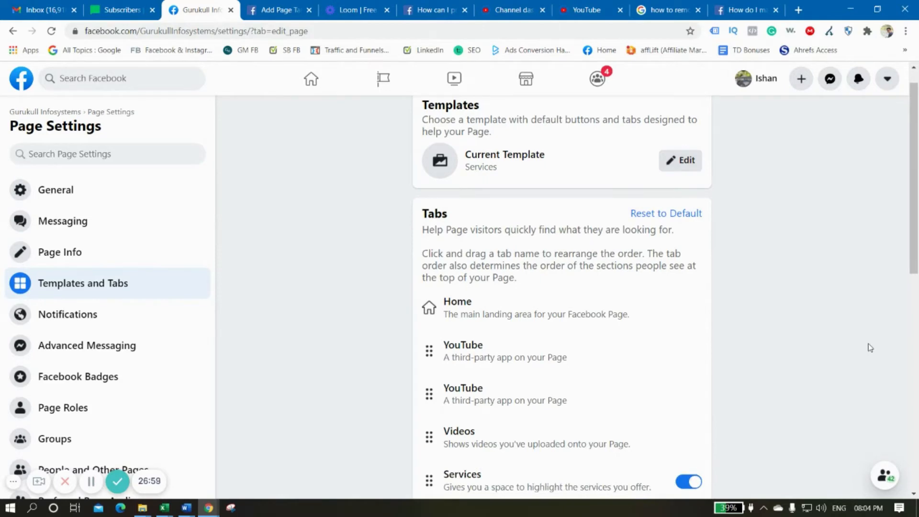
scroll(777, 381, "down", 10)
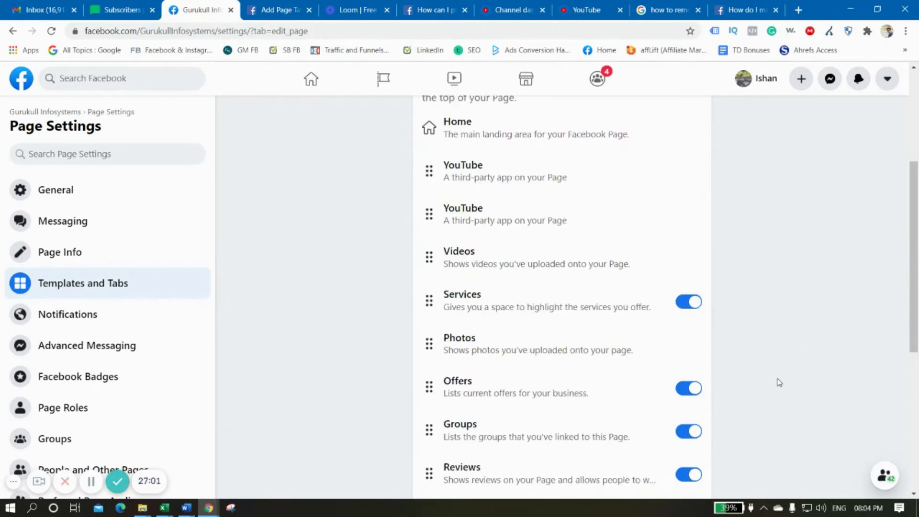
scroll(554, 410, "up", 5)
scroll(554, 409, "up", 5)
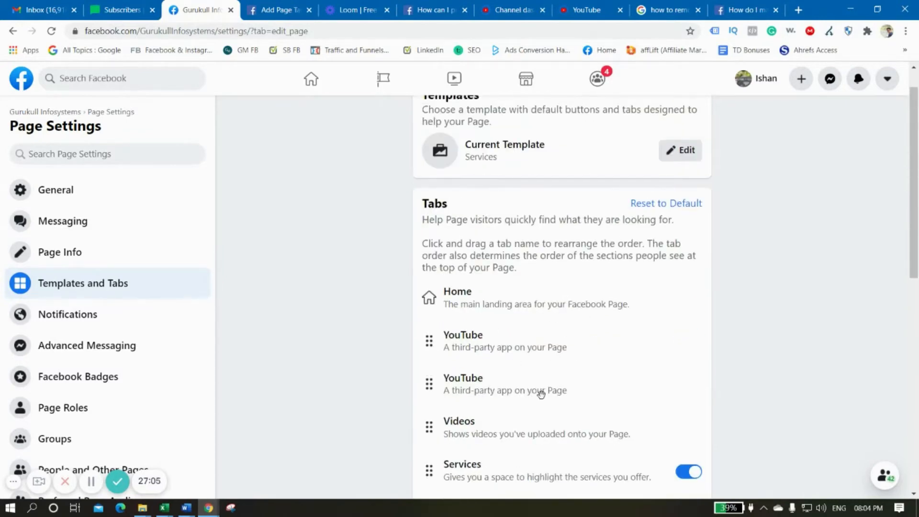
scroll(755, 346, "down", 10)
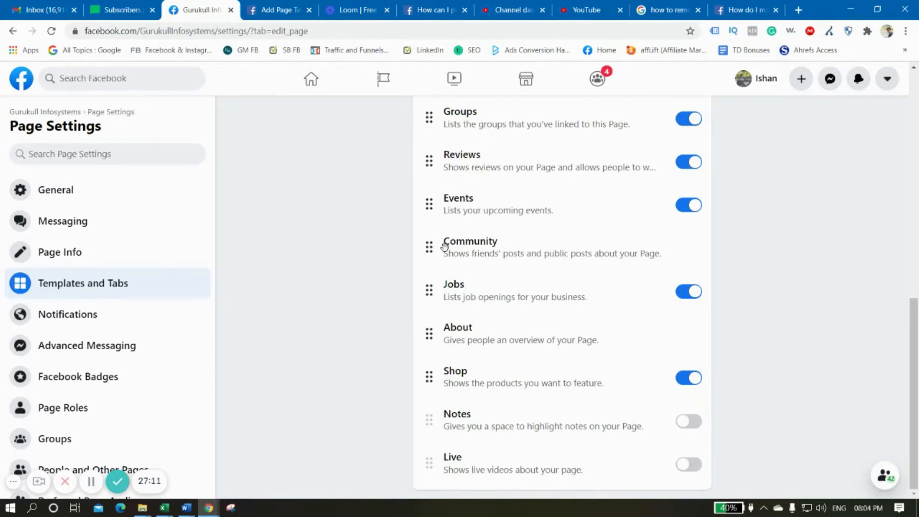
left_click_drag(433, 248, 429, 137)
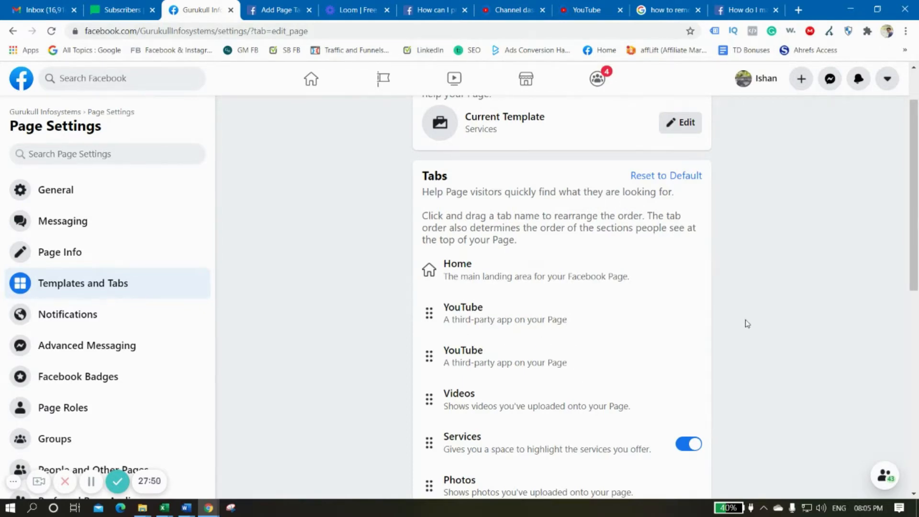
scroll(678, 355, "down", 10)
scroll(794, 387, "up", 3)
scroll(794, 387, "down", 3)
scroll(794, 386, "up", 7)
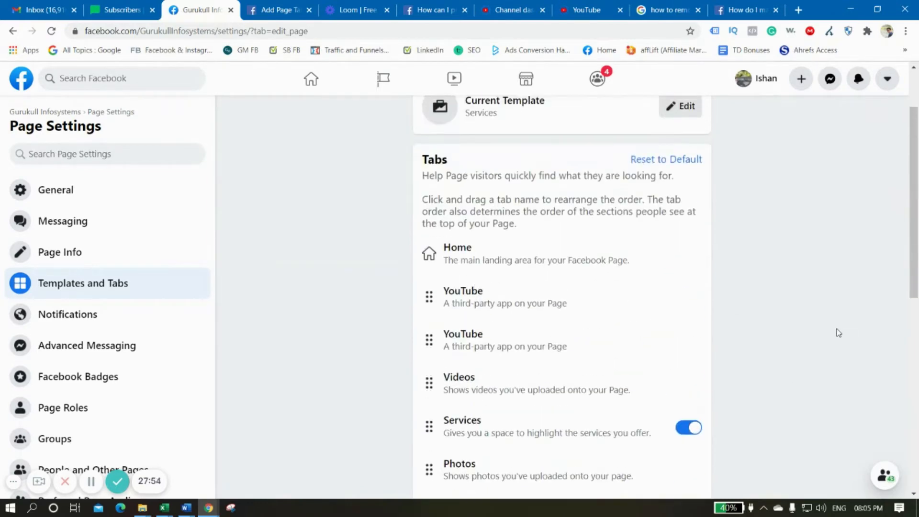
scroll(584, 303, "up", 2)
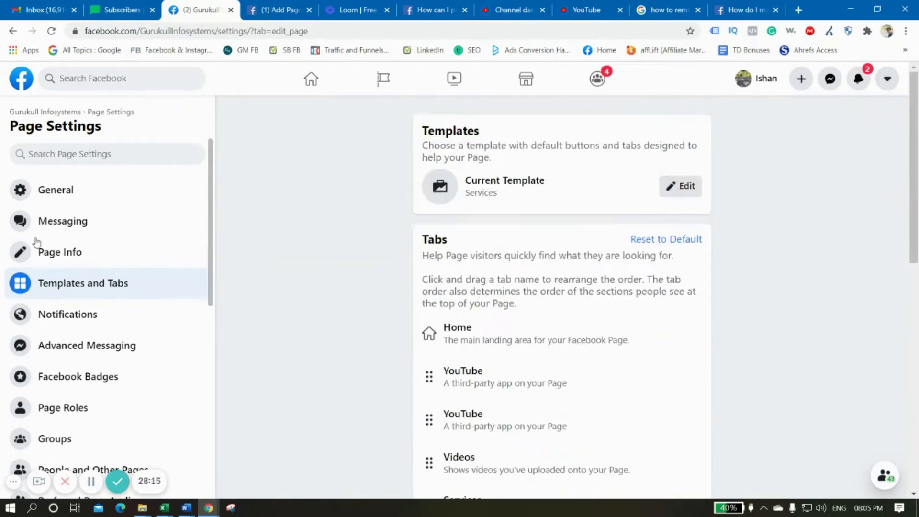
Return to the Gurukull Infosystems page's YouTube tab and expand its application settings
left_click(383, 79)
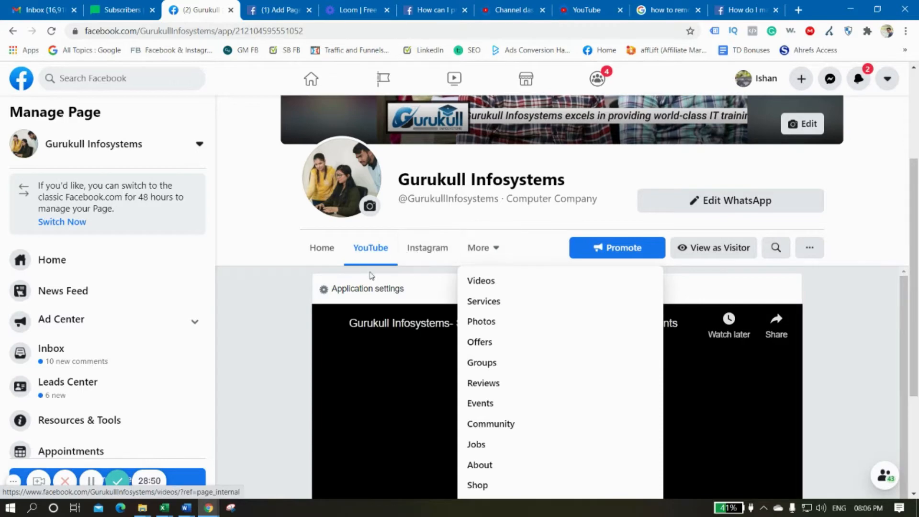
left_click(372, 289)
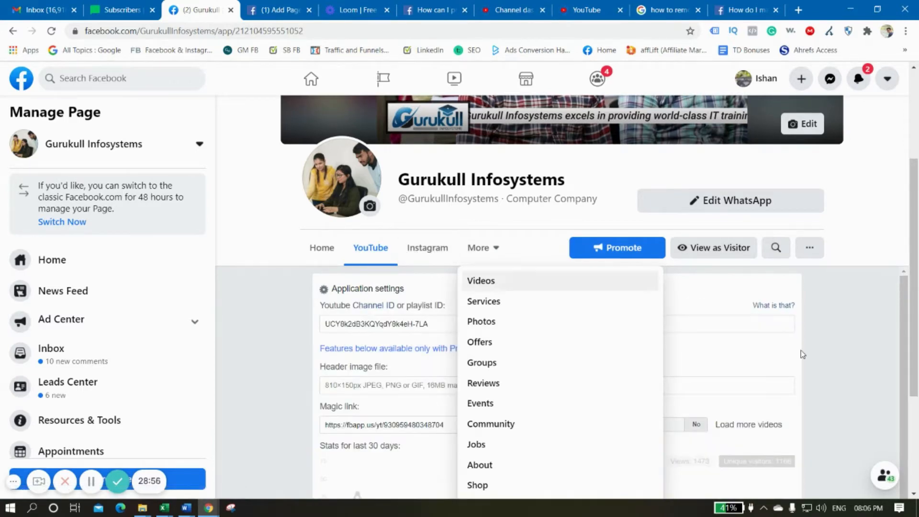
left_click(860, 371)
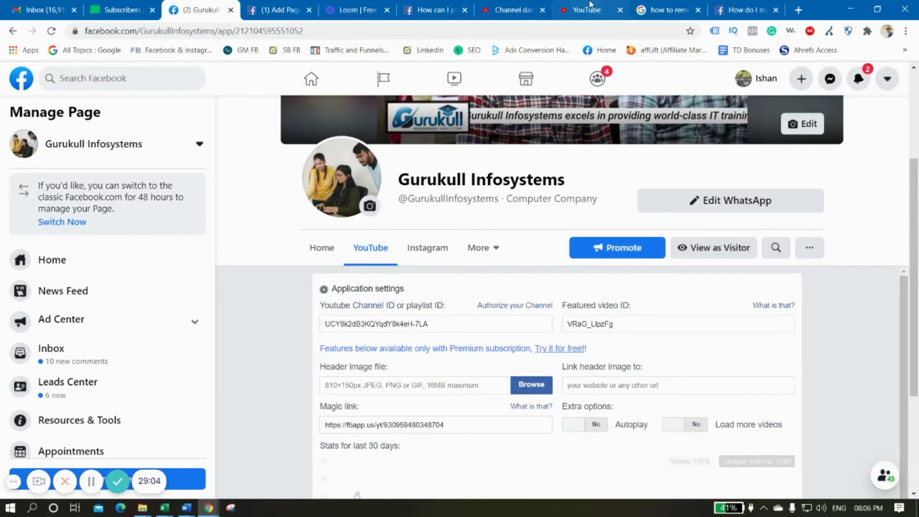
Switch to YouTube, leaving the YouTube Studio dashboard, and open the account's advanced settings
left_click(502, 3)
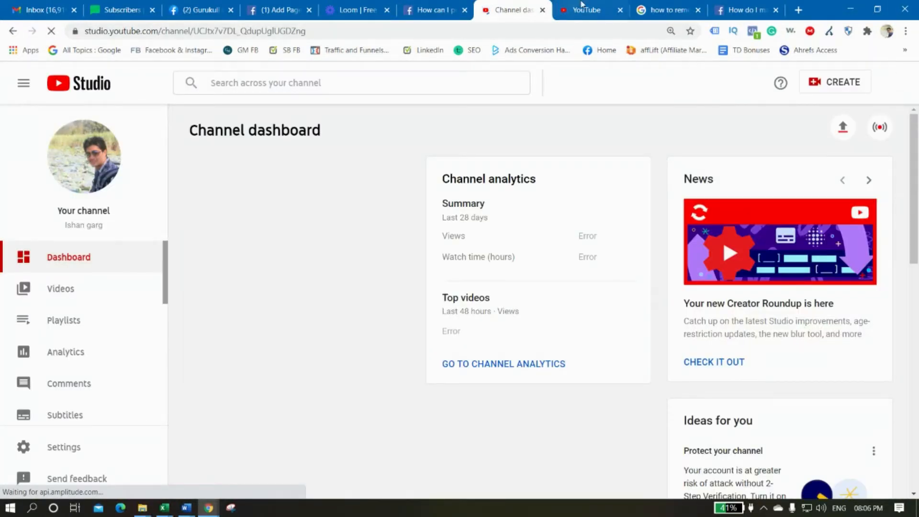
left_click(553, 10)
left_click(542, 10)
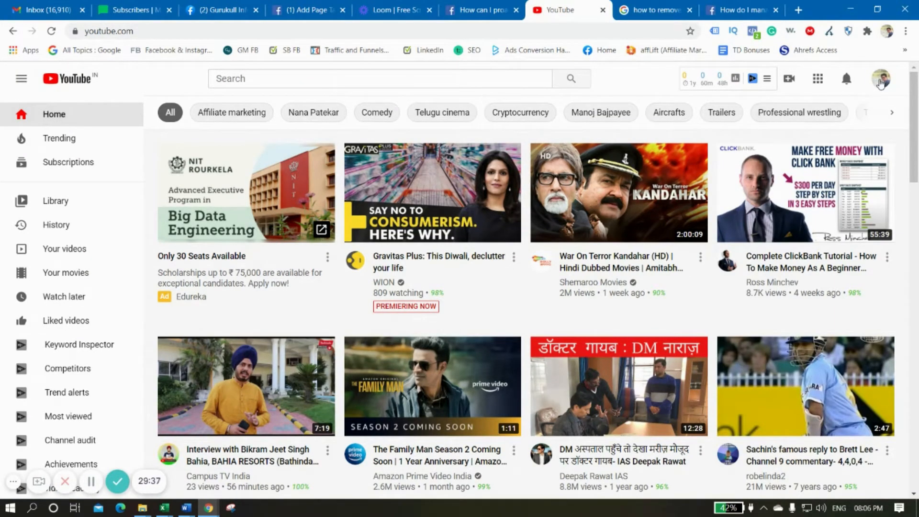
left_click(880, 83)
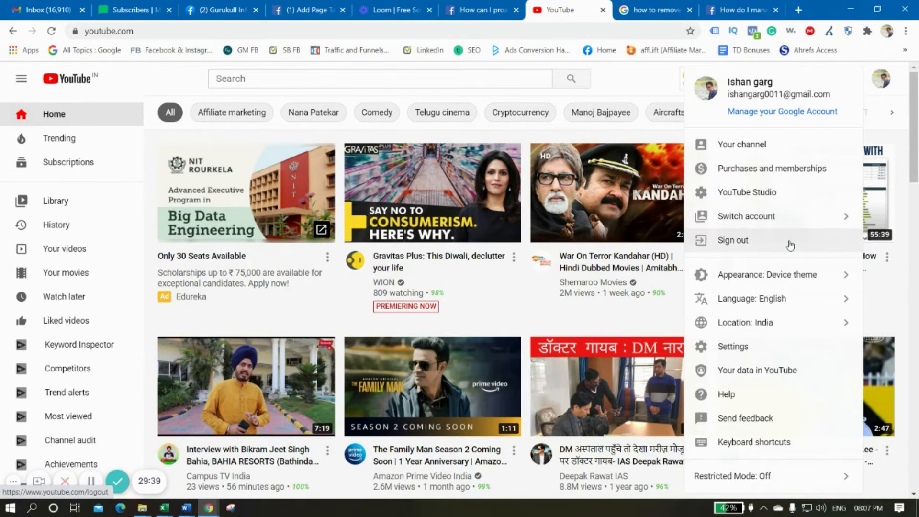
left_click(759, 351)
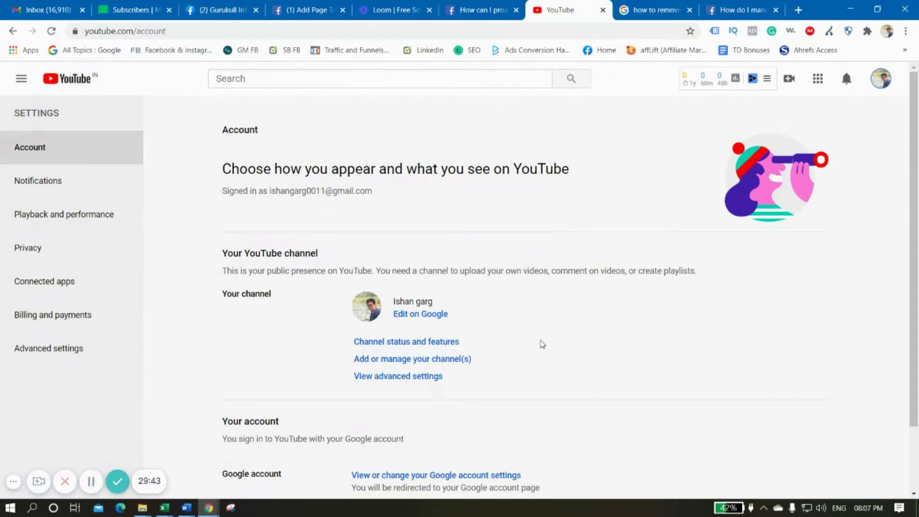
scroll(542, 344, "down", 2)
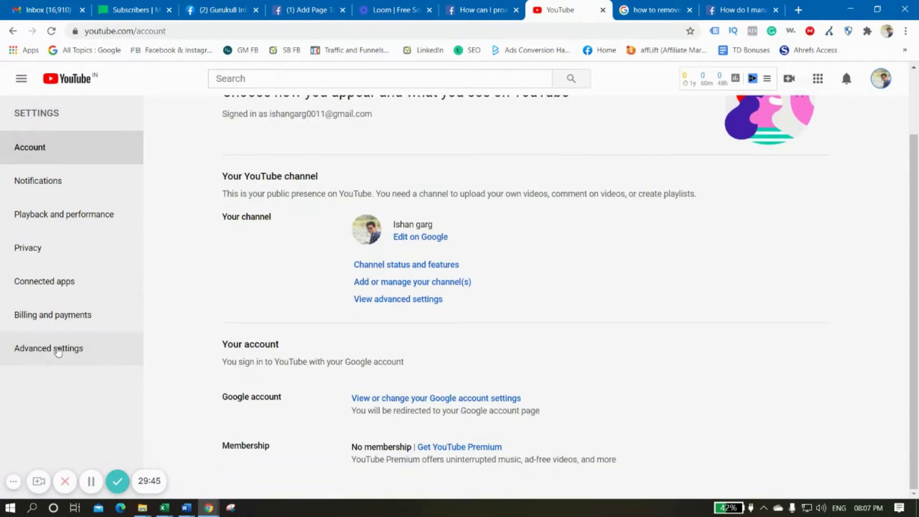
left_click(44, 354)
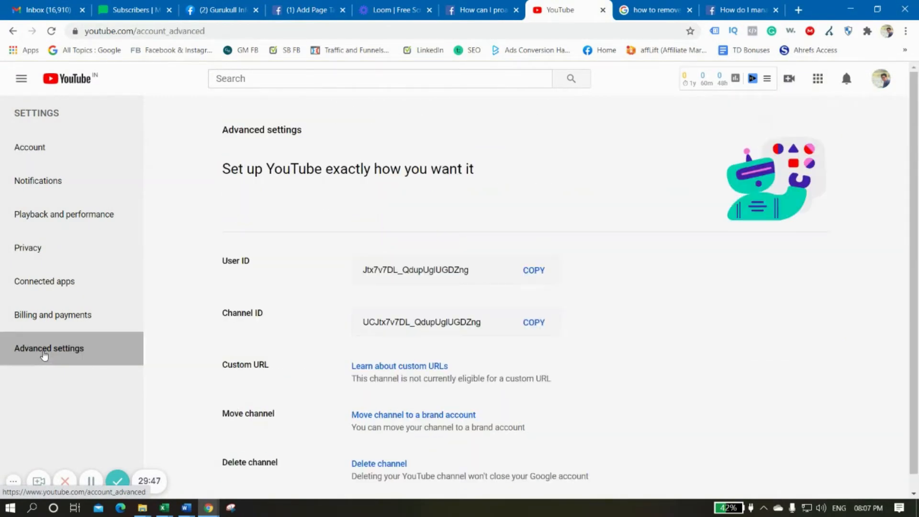
Copy the YouTube channel ID and return to the Facebook page's YouTube tab settings
scroll(658, 315, "down", 1)
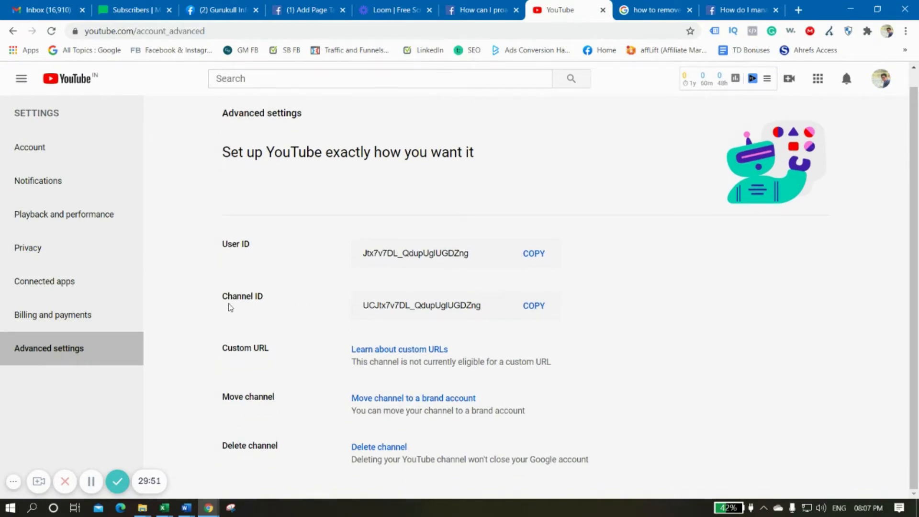
left_click(533, 306)
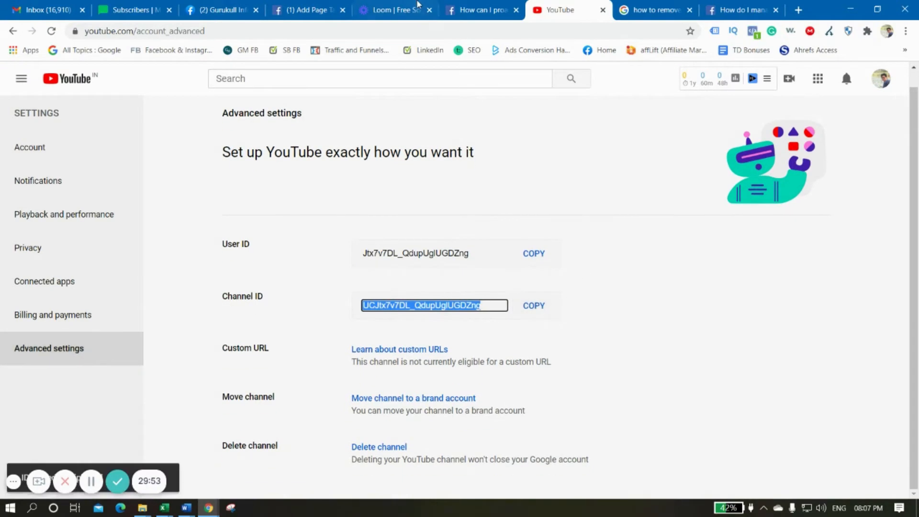
left_click(223, 10)
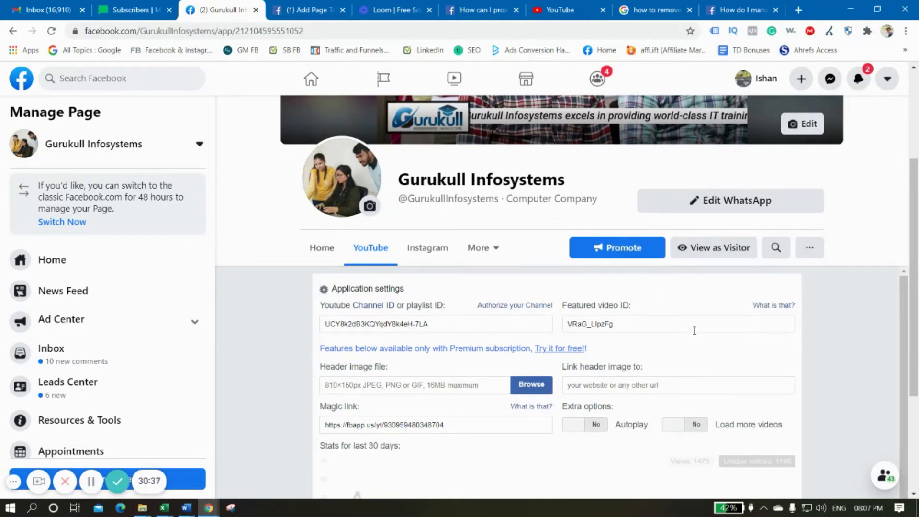
Switch back to YouTube, search for "skill seekers" and open the Skill Seekers channel
left_click(558, 10)
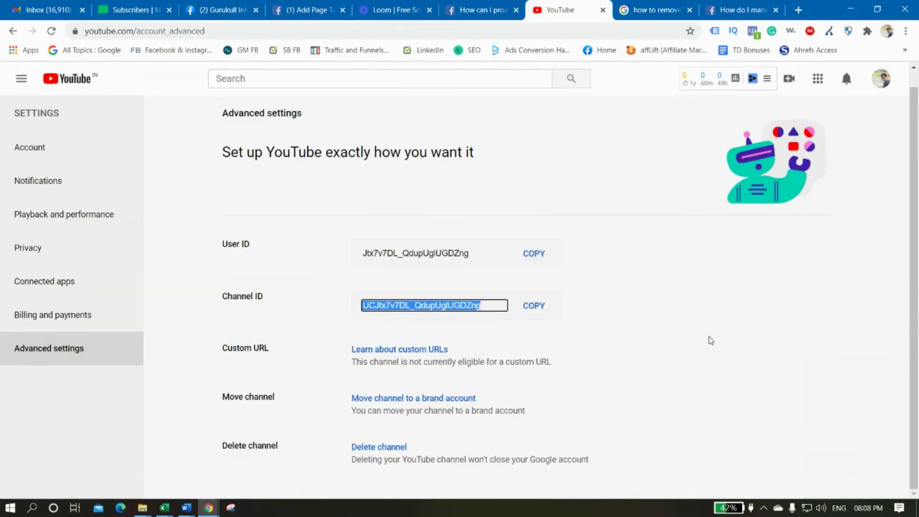
scroll(764, 67, "up", 1)
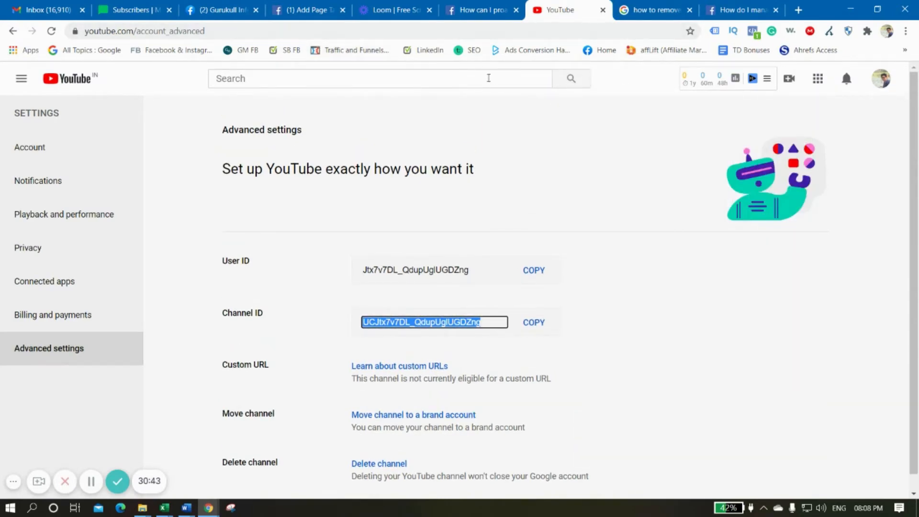
left_click(488, 78)
type("skill")
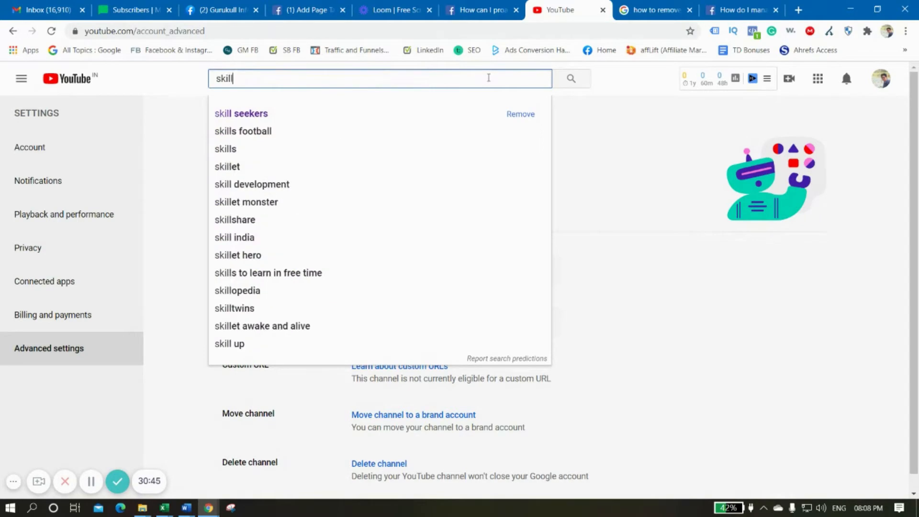
left_click(315, 112)
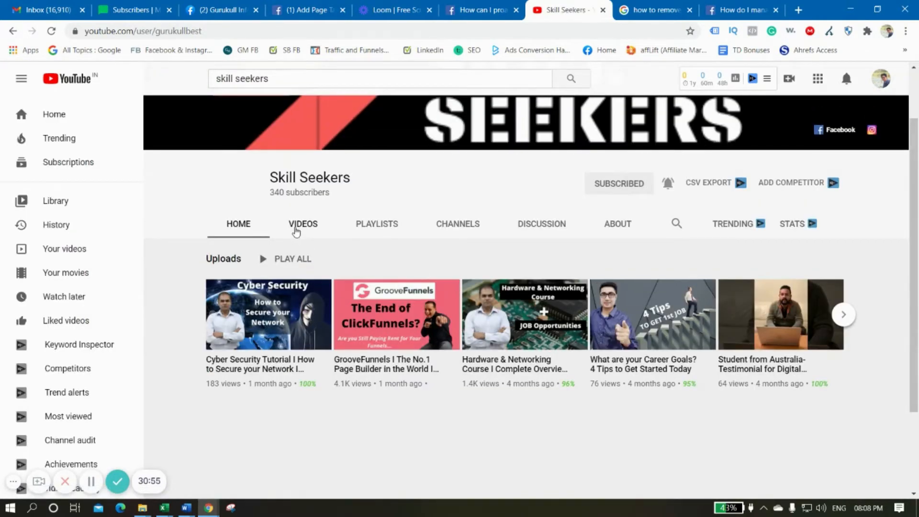
Open the video "Gurukull Infosystems- Skill Matters the most, 100% Jobs Placements" from the channel's uploads and pause it
left_click(301, 228)
scroll(515, 399, "down", 9)
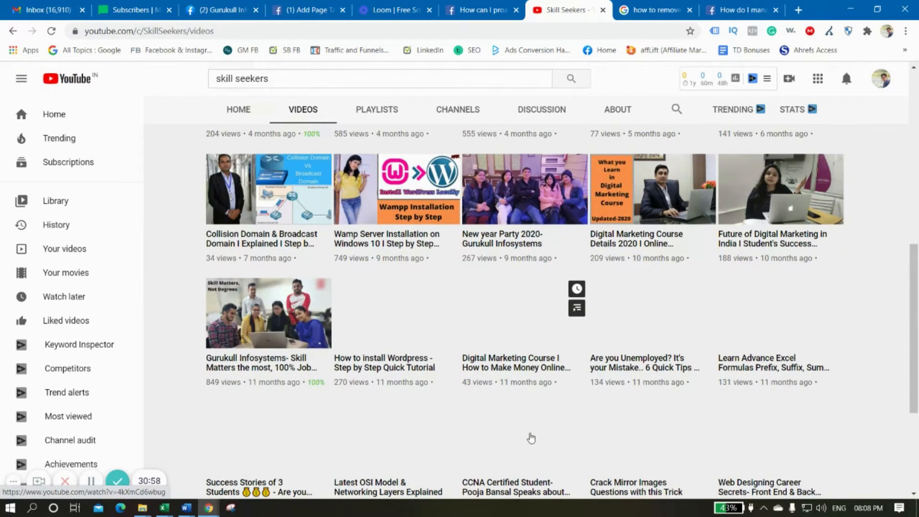
scroll(529, 436, "up", 1)
scroll(479, 400, "down", 1)
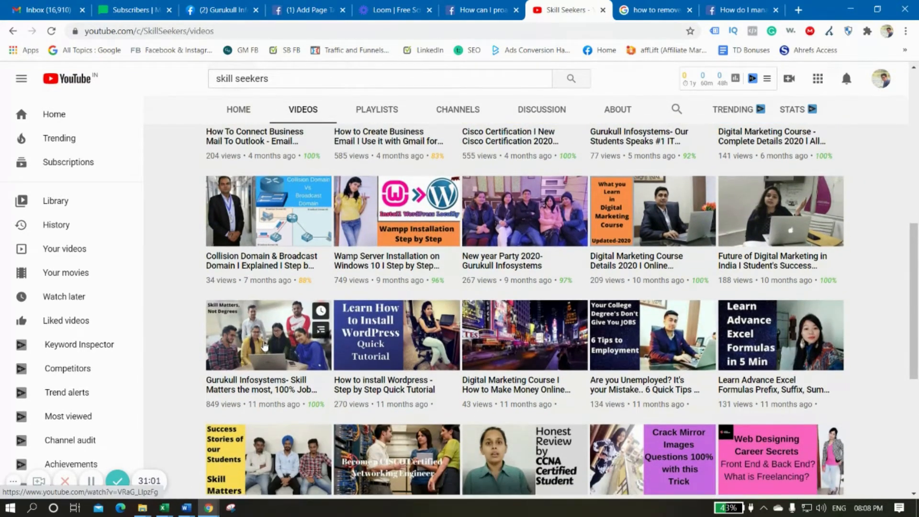
left_click(262, 342)
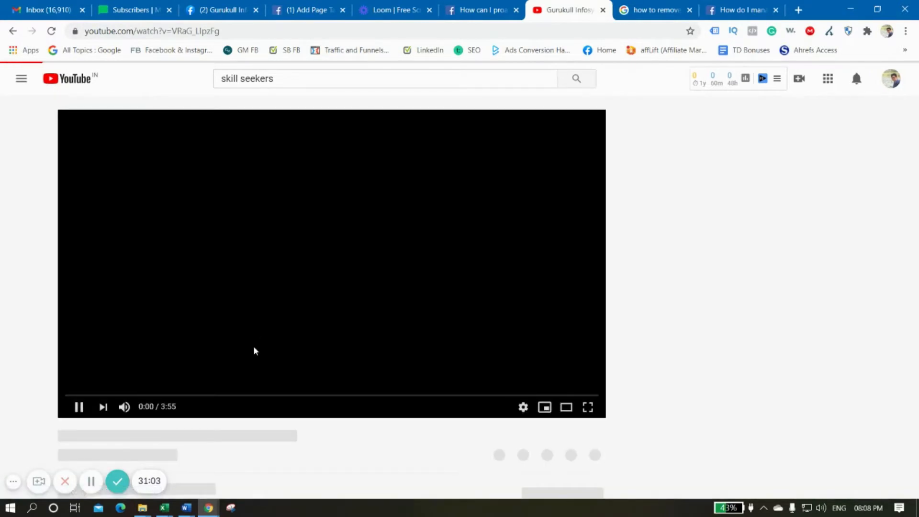
left_click(74, 407)
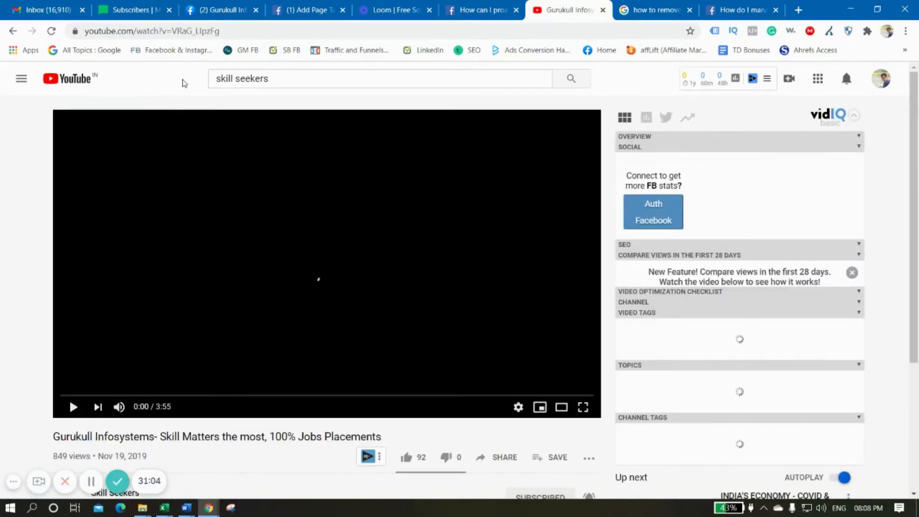
Select the video ID in the video's web address and return to the Facebook page's YouTube tab
left_click_drag(231, 29, 173, 31)
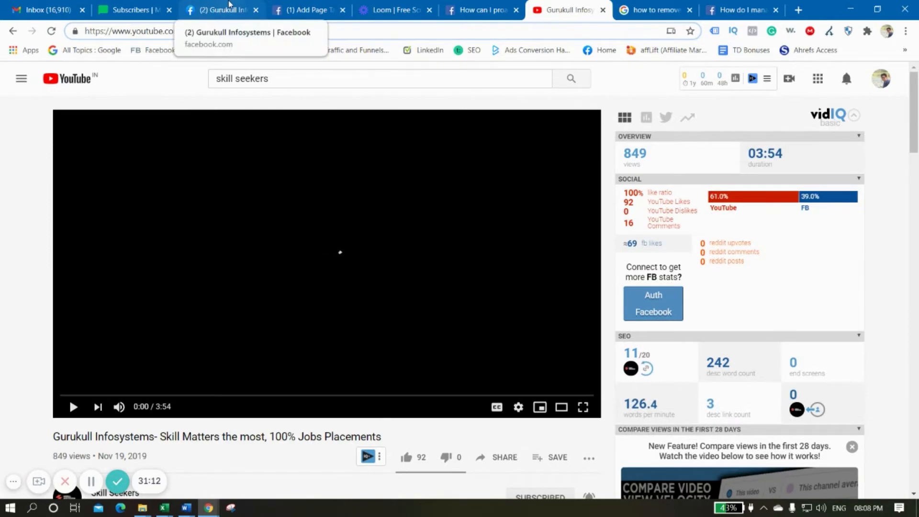
left_click(203, 5)
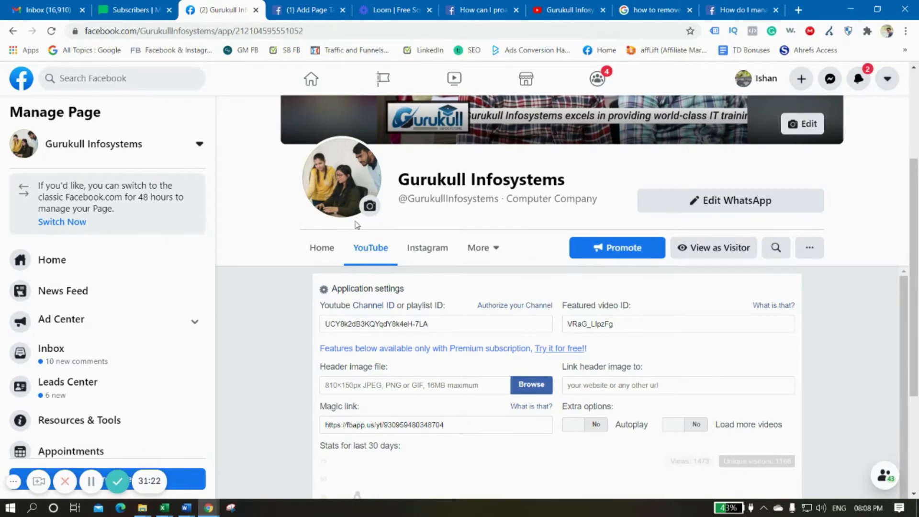
scroll(564, 403, "down", 3)
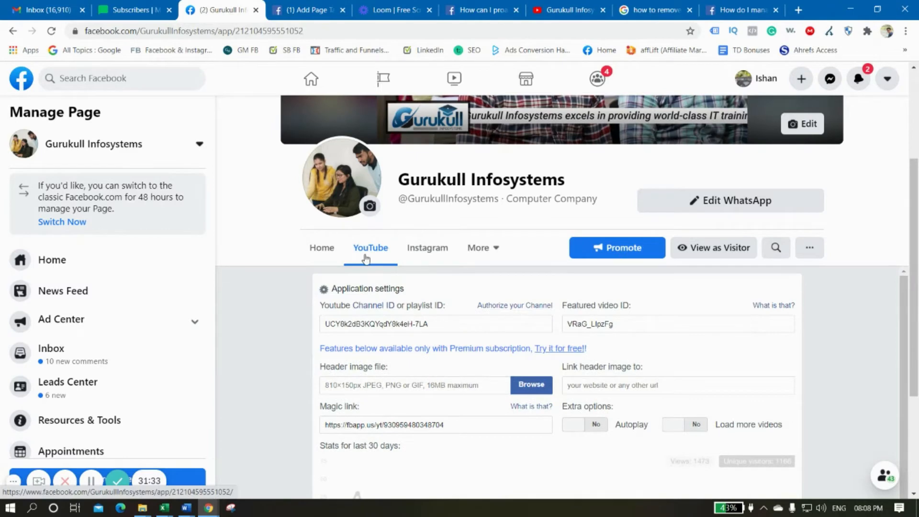
scroll(549, 435, "down", 3)
scroll(501, 330, "up", 3)
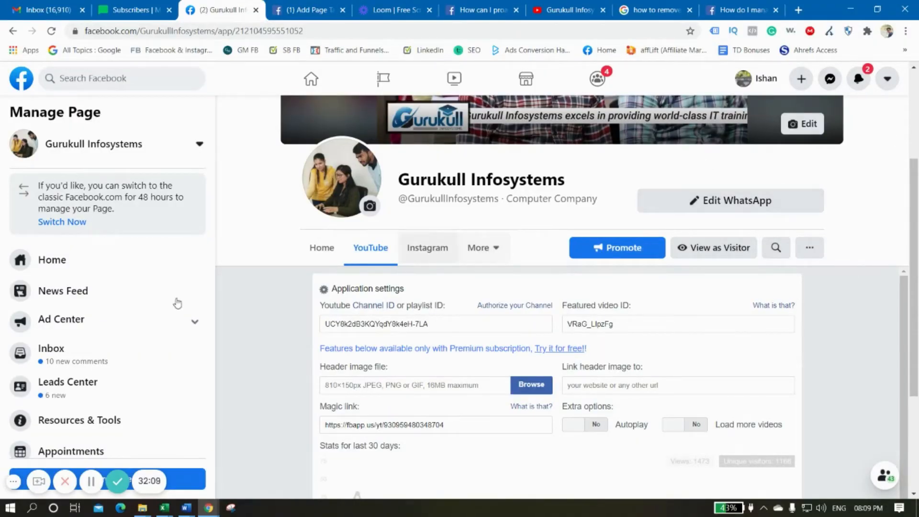
Open the Gurukull Infosystems page settings and examine the general options and setting categories
scroll(72, 395, "down", 5)
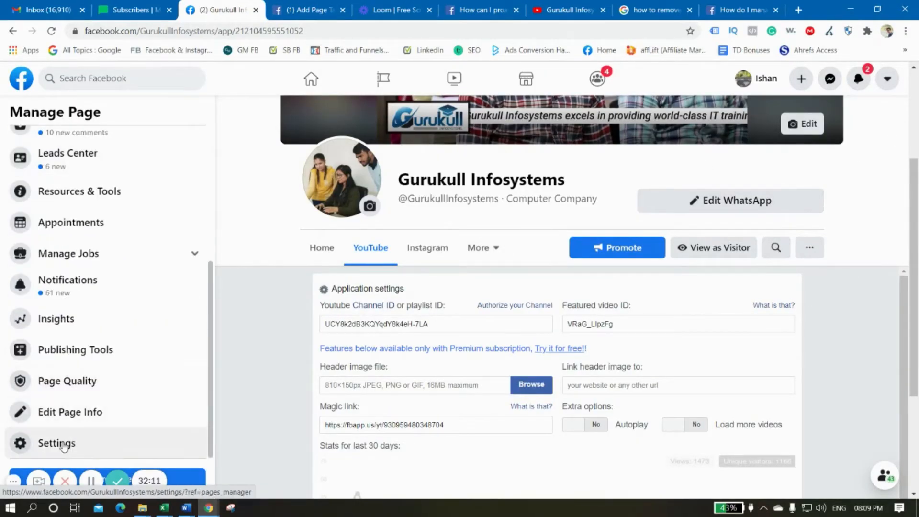
left_click(58, 443)
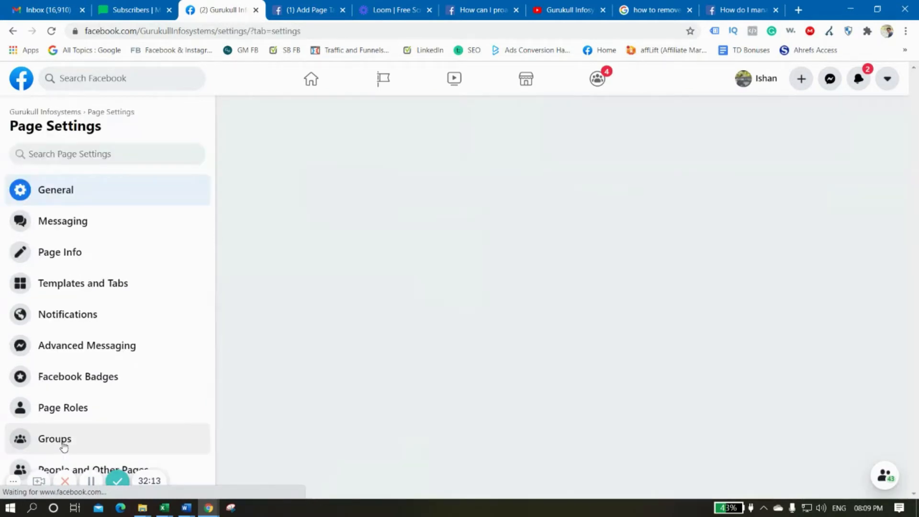
scroll(684, 265, "down", 3)
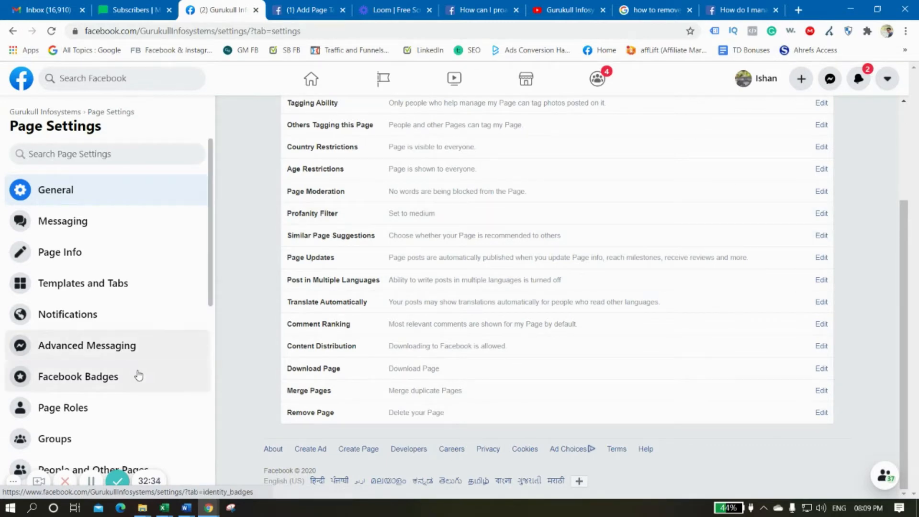
scroll(127, 339, "down", 7)
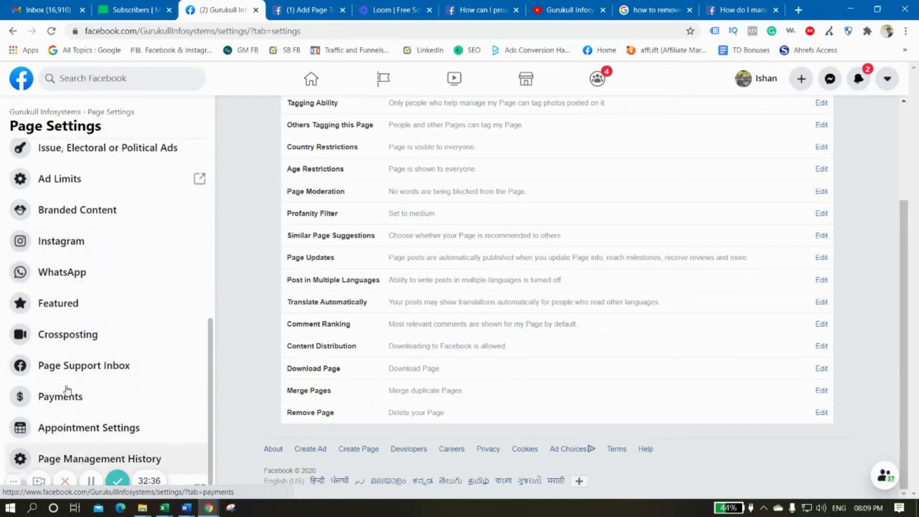
scroll(96, 211, "up", 6)
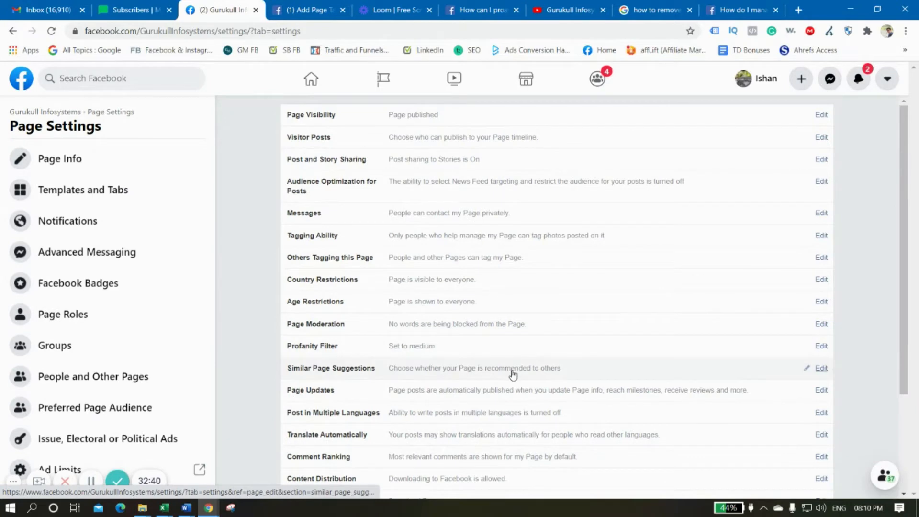
scroll(511, 373, "down", 3)
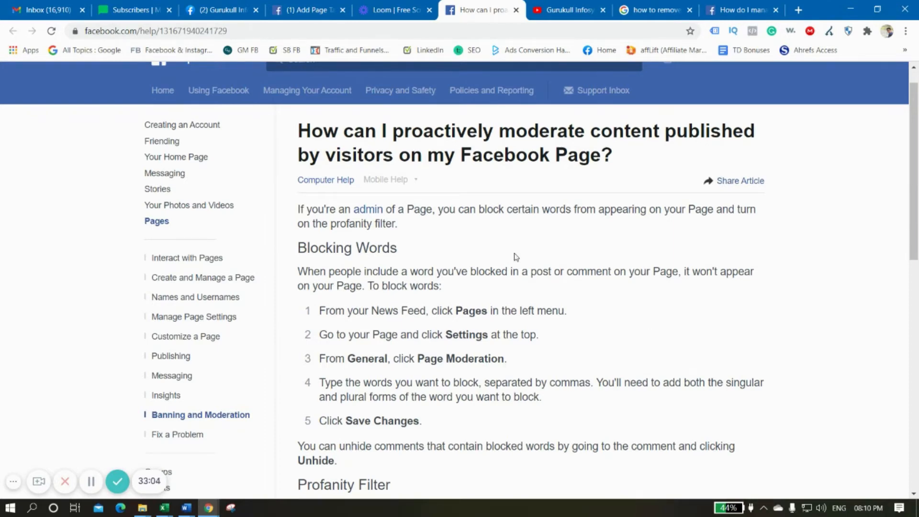
Read the Facebook help article's sections on blocking words and the profanity filter, highlighting the key passages
left_click_drag(298, 271, 742, 277)
scroll(527, 278, "down", 7)
left_click_drag(298, 138, 406, 139)
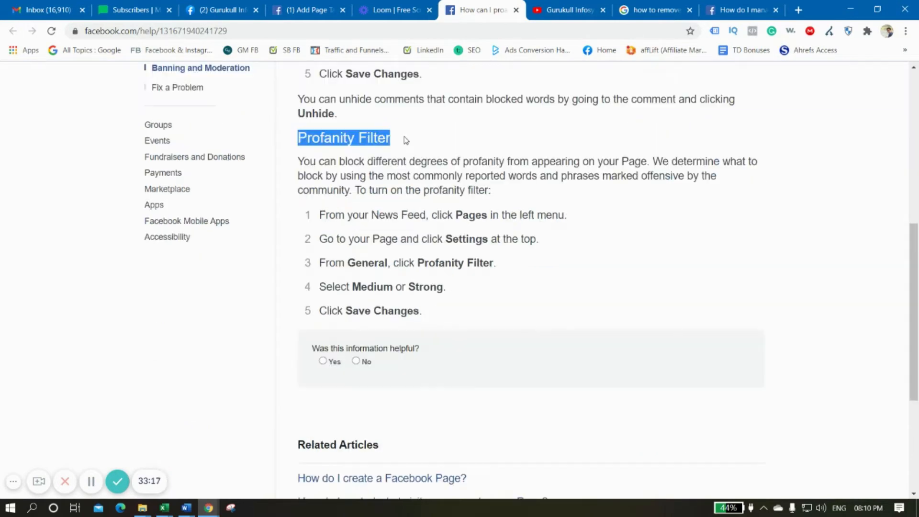
left_click(406, 146)
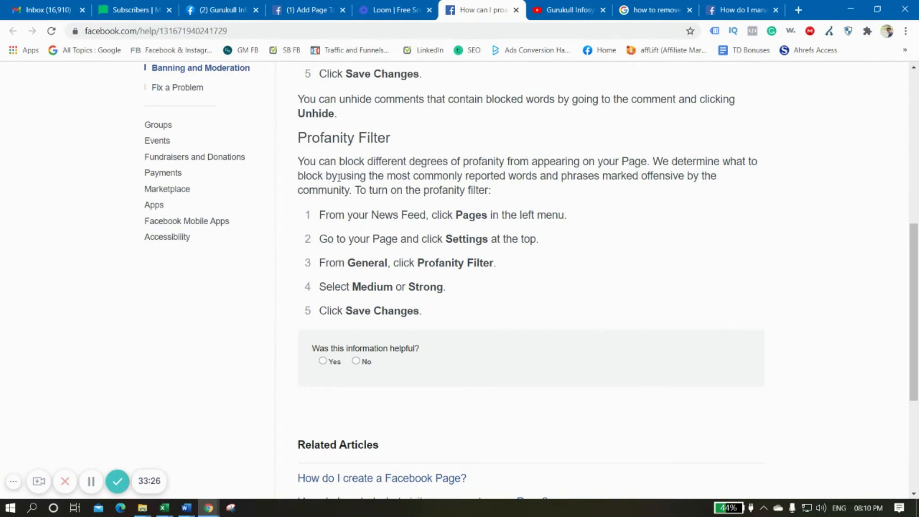
left_click_drag(385, 176, 353, 193)
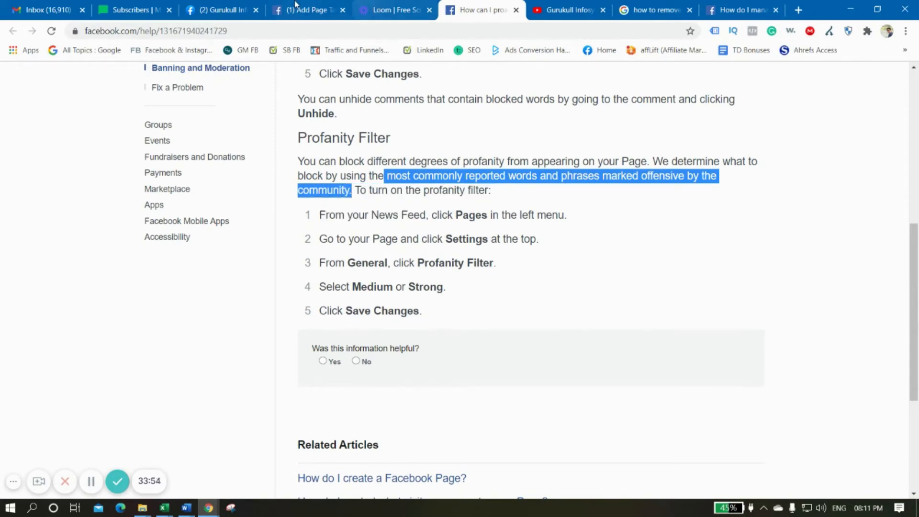
left_click(417, 241)
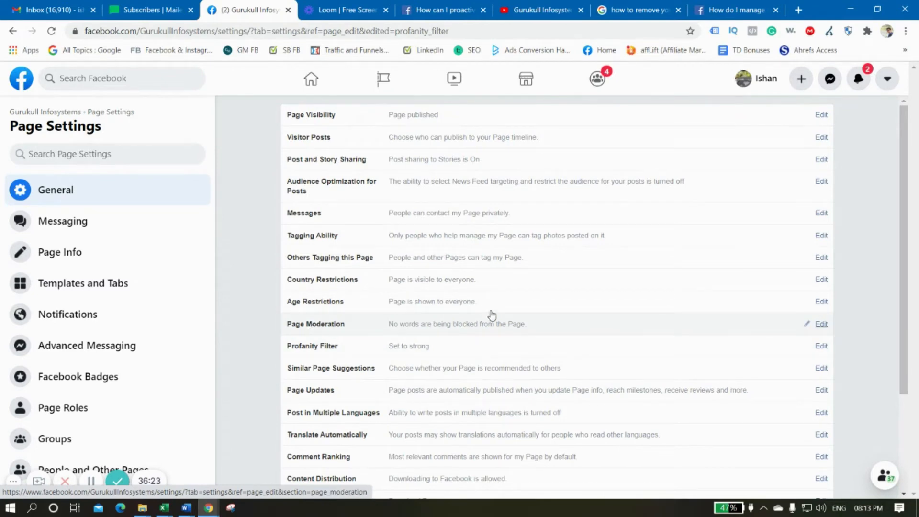
Add "scam", "fuck" and "fake" as blocked words under Page Moderation and save the changes
left_click(567, 324)
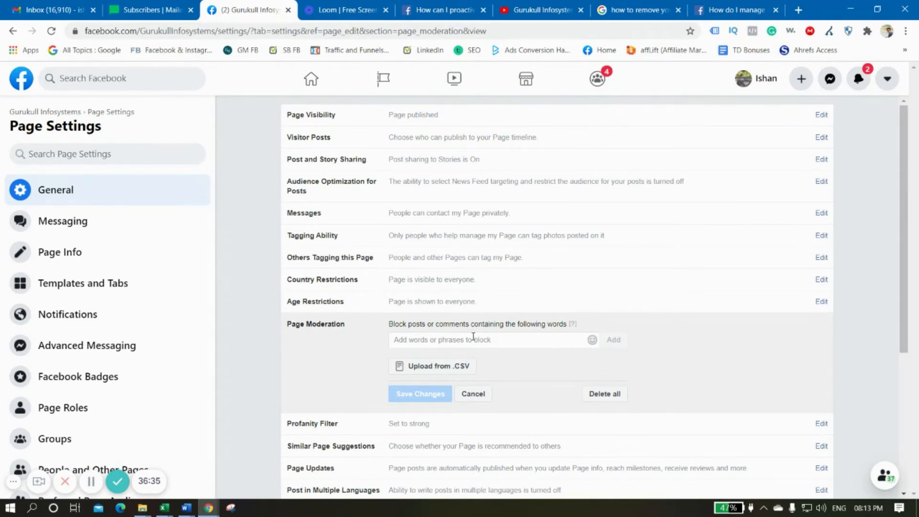
left_click(488, 340)
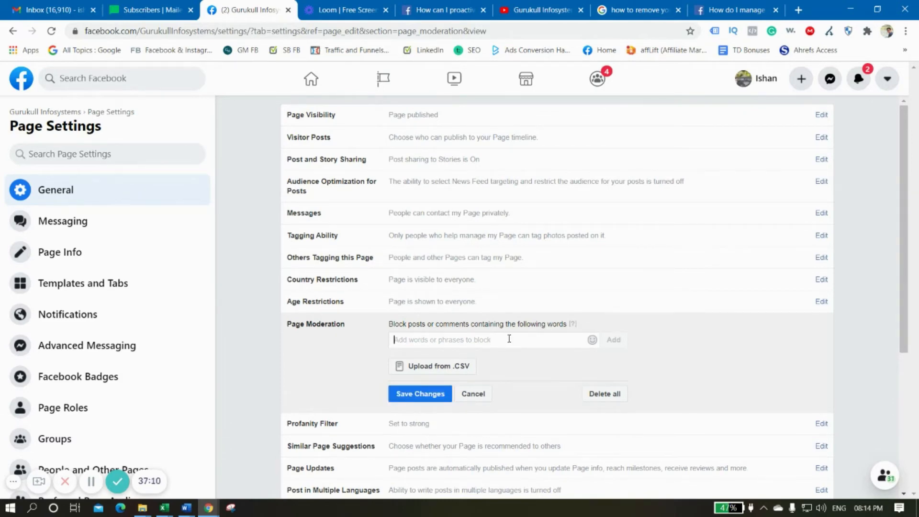
type("scam")
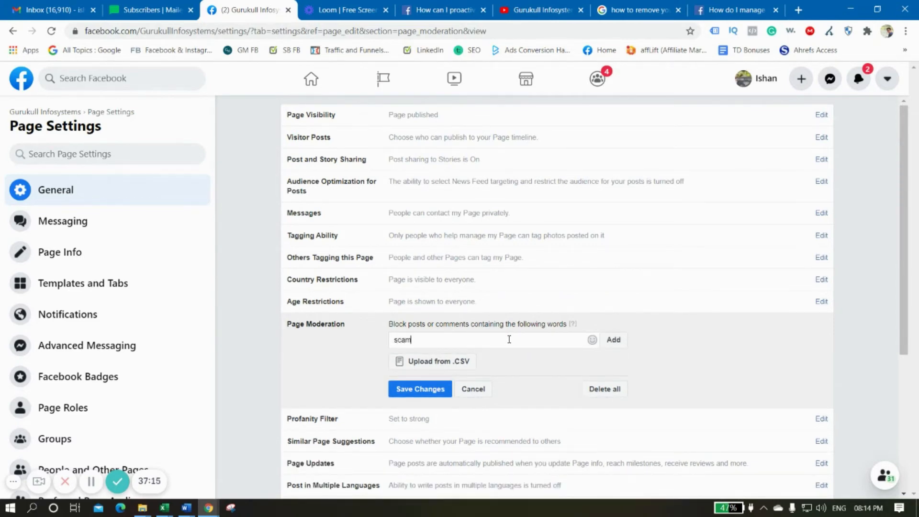
key("Return")
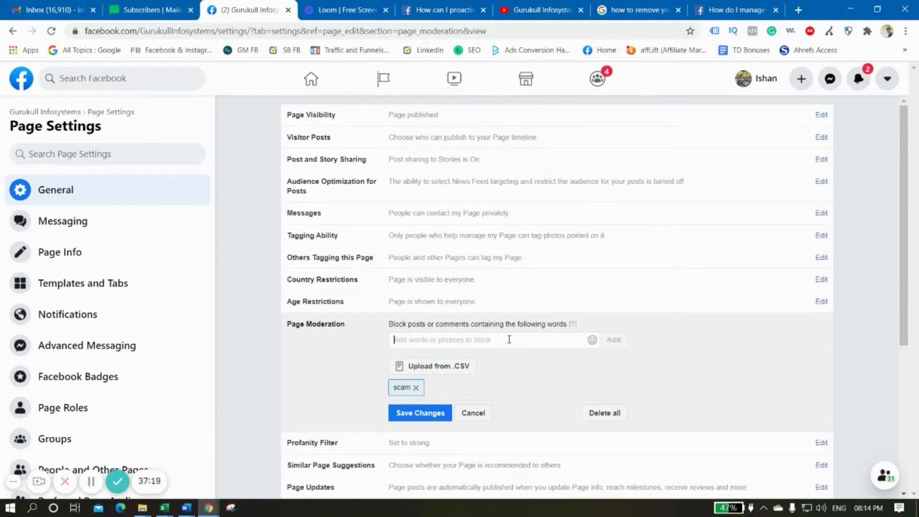
type("fuck")
key("Return")
type("fake")
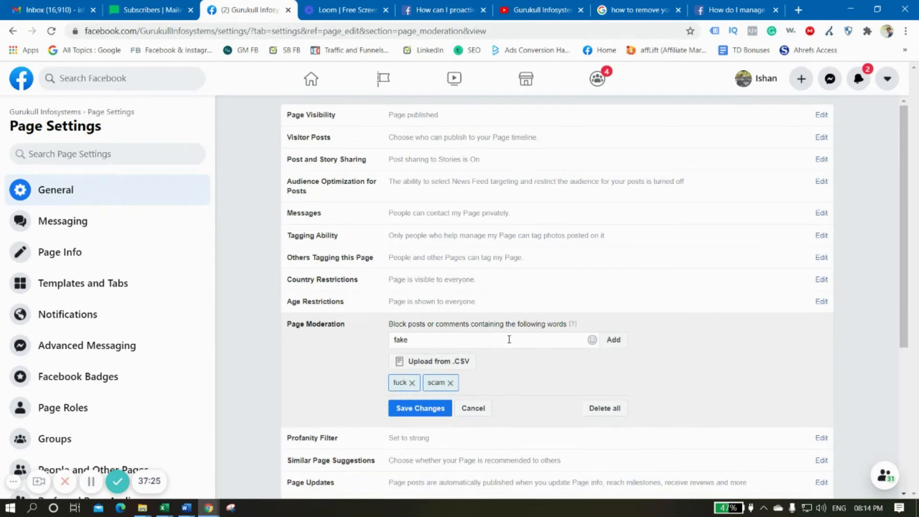
key("Return")
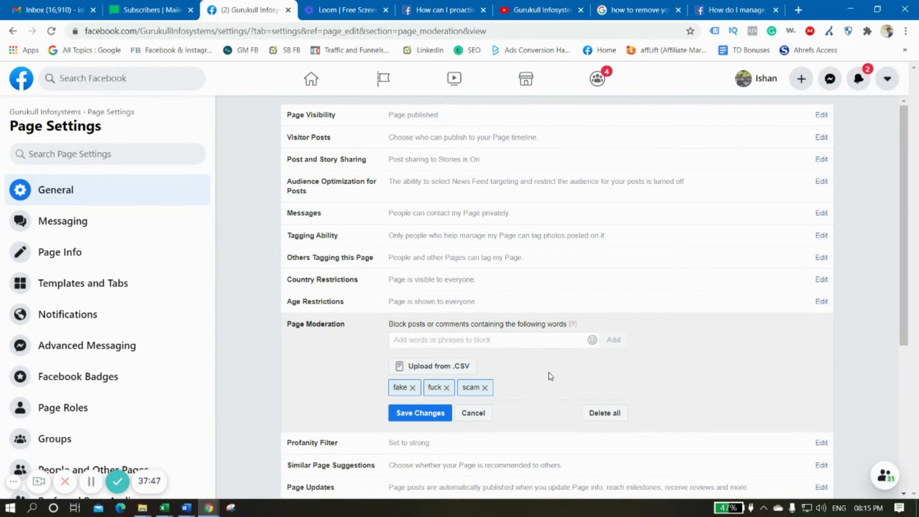
left_click(420, 413)
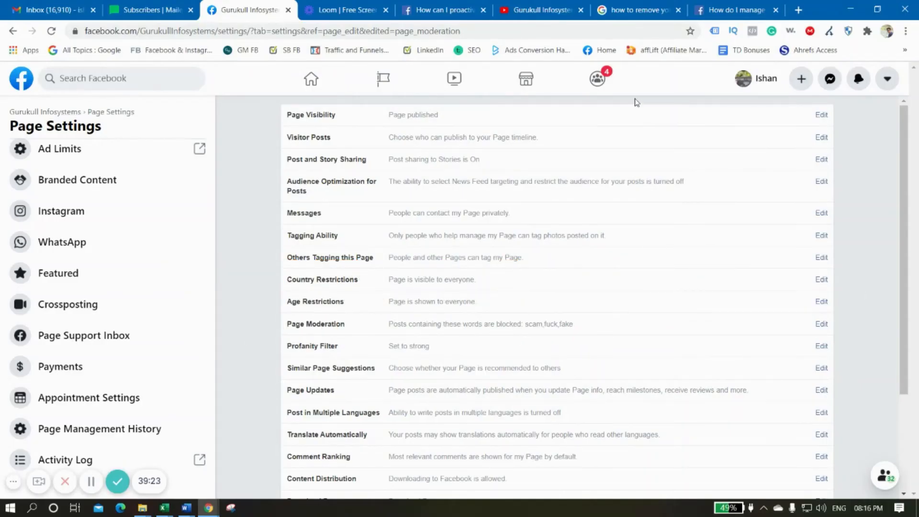
Go to the list of managed pages and open the Gurukull Infosystems page
left_click(385, 85)
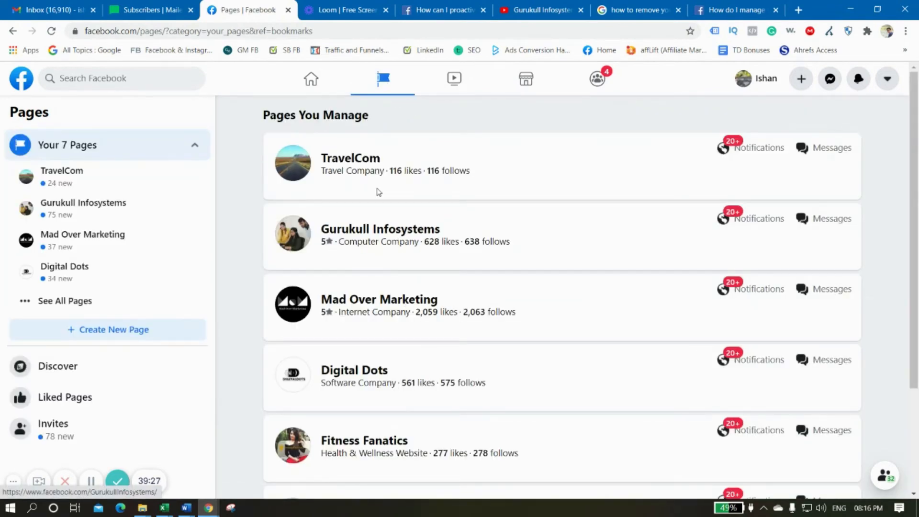
left_click(364, 233)
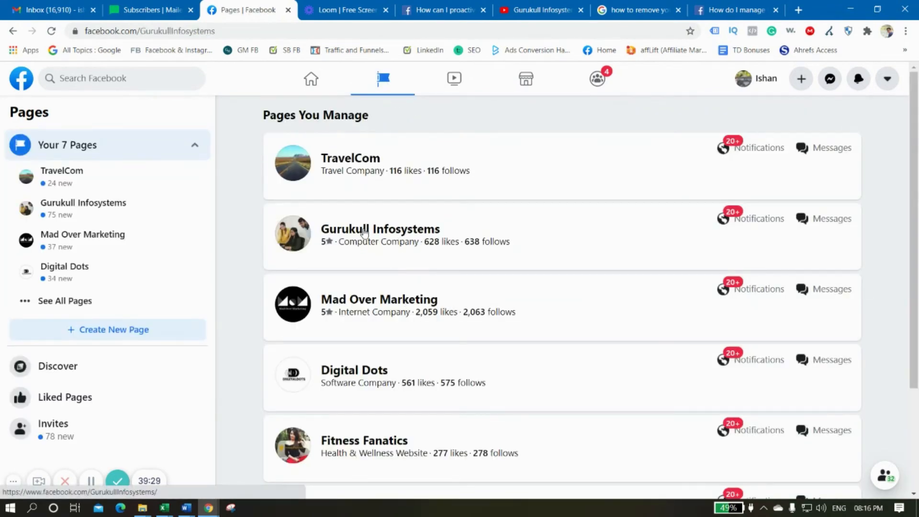